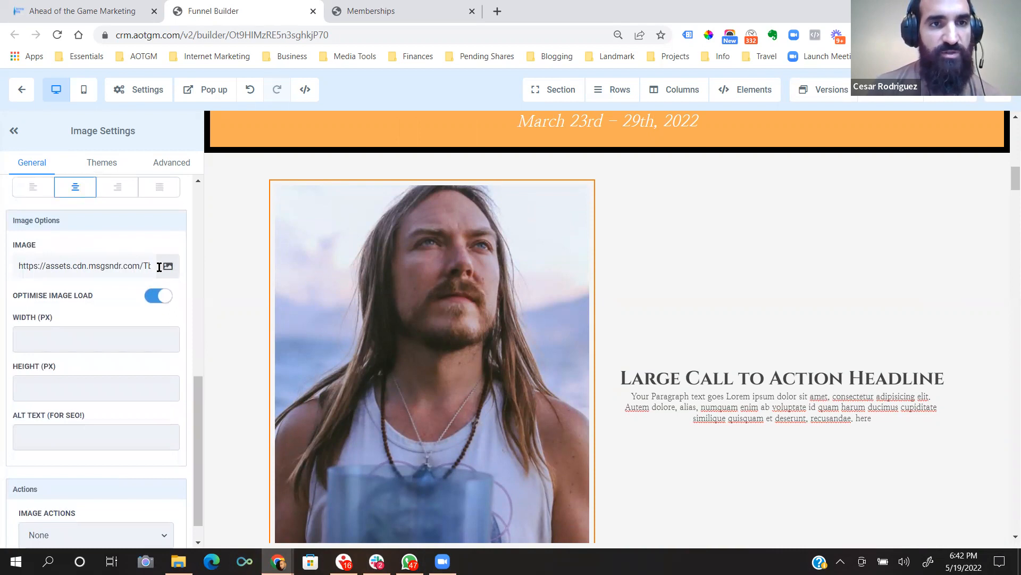
# Upload "Free Zoom Whitening B - 1200 x 628.png" and "Free Zoom Whitening.png" to the media library, and return to the page.
pyautogui.moveTo(46, 266); pyautogui.dragTo(143, 264)
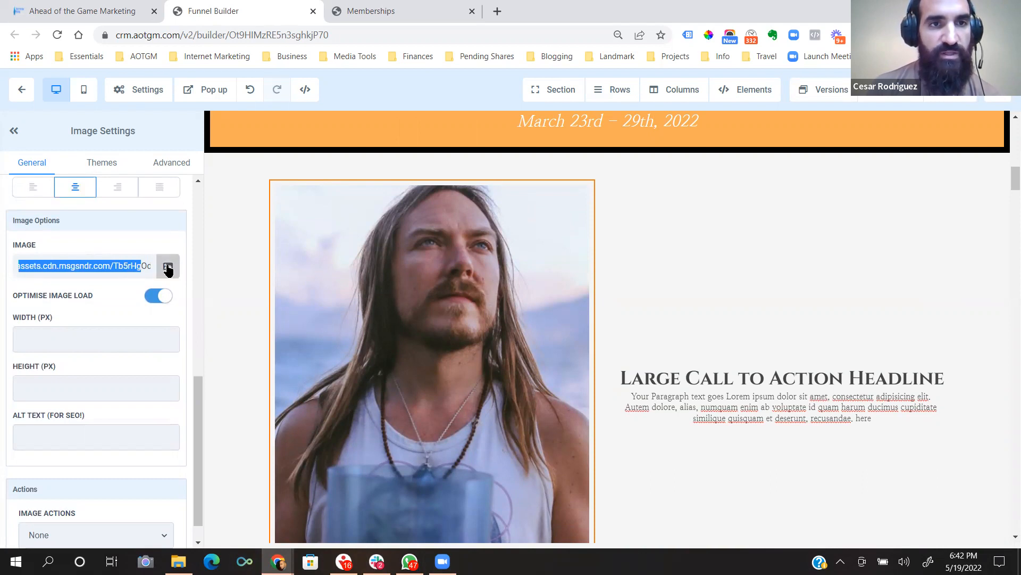
pyautogui.click(167, 267)
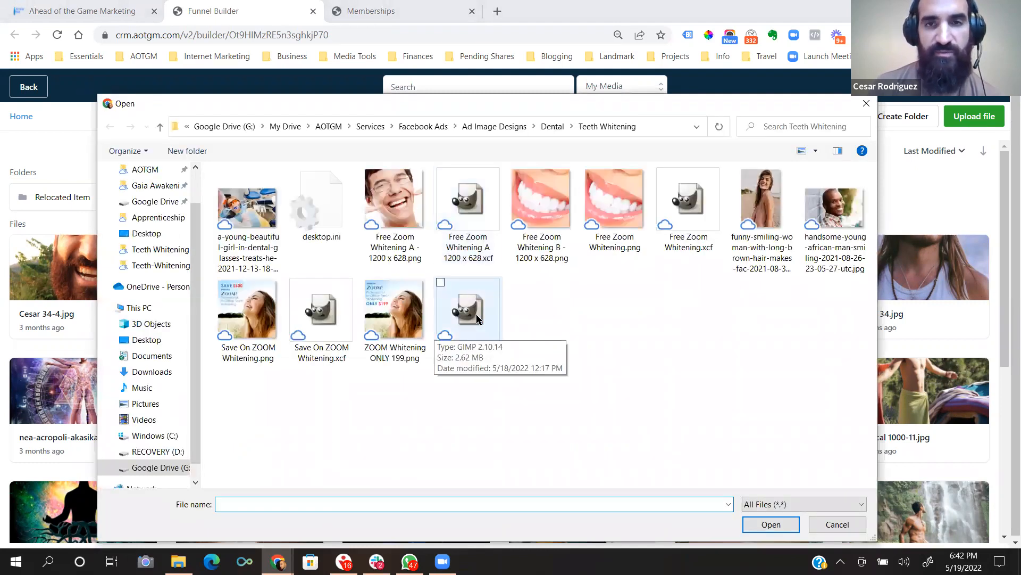
pyautogui.moveTo(532, 281); pyautogui.dragTo(609, 209)
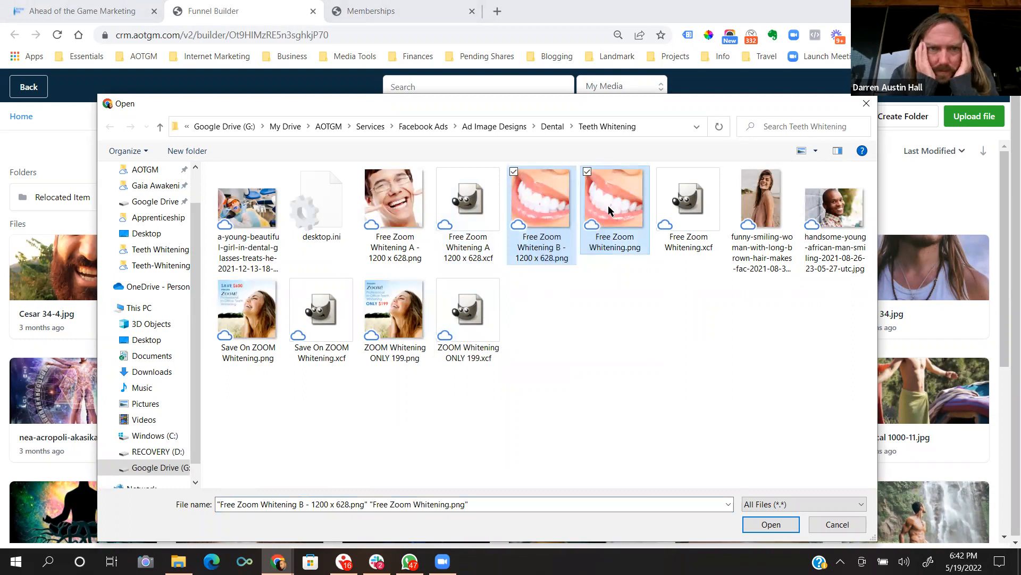
pyautogui.click(776, 528)
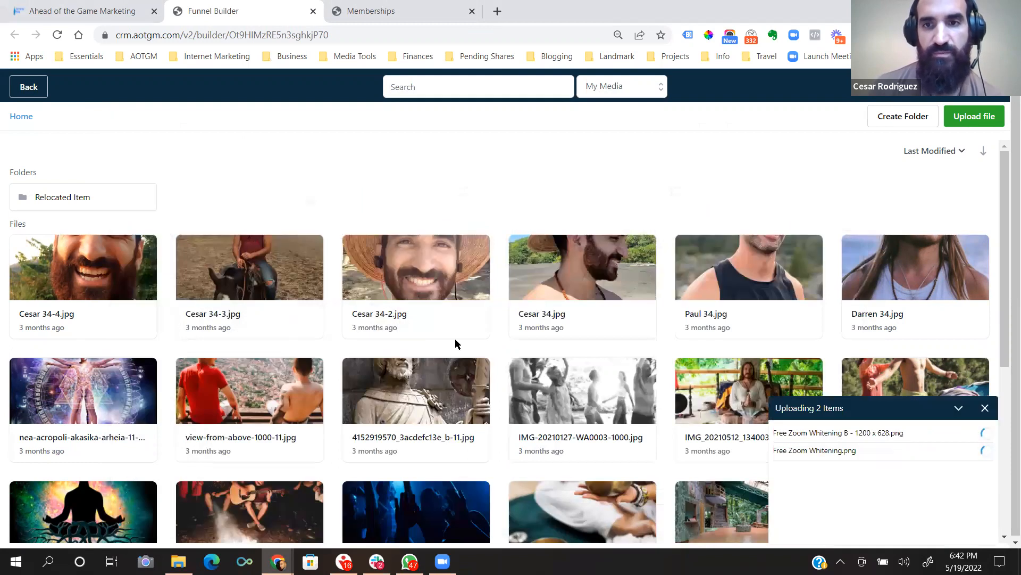
pyautogui.scroll(-2, 456, 342)
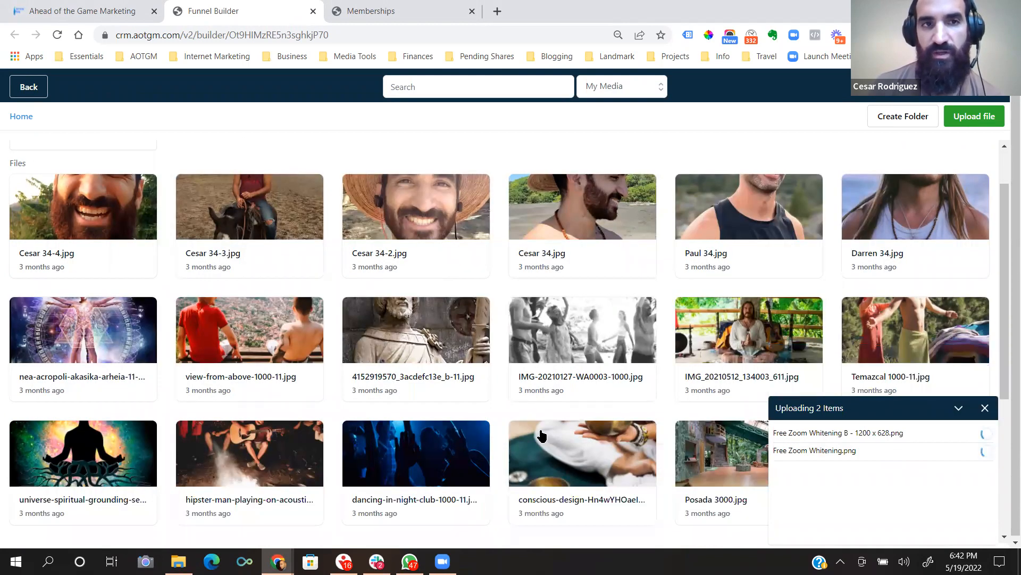
pyautogui.scroll(2, 542, 435)
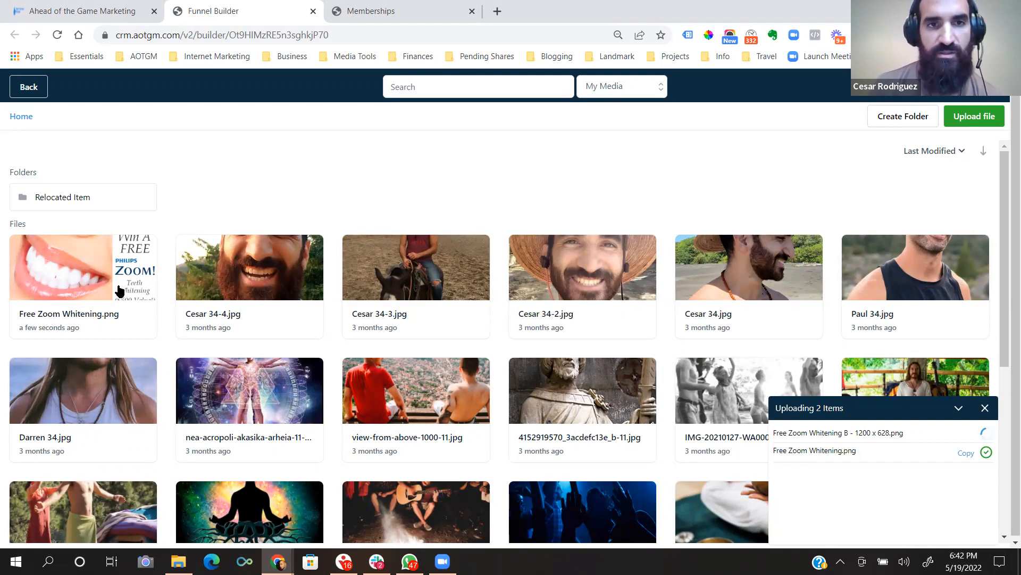
pyautogui.click(27, 87)
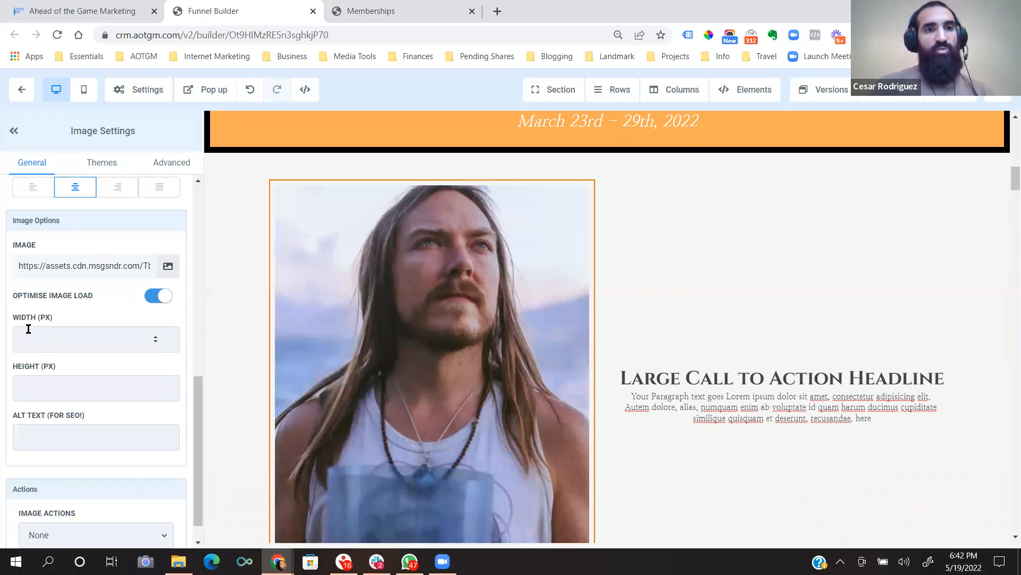
# Narrow the first column holding the portrait image by moving the divider between the row's two columns.
pyautogui.click(55, 396)
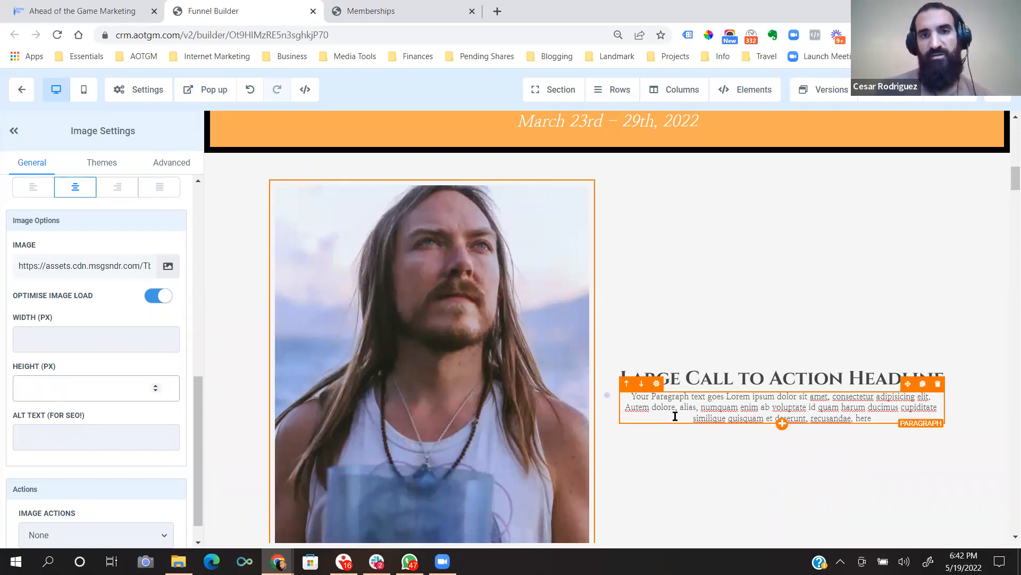
pyautogui.scroll(-2, 509, 372)
pyautogui.scroll(1, 652, 296)
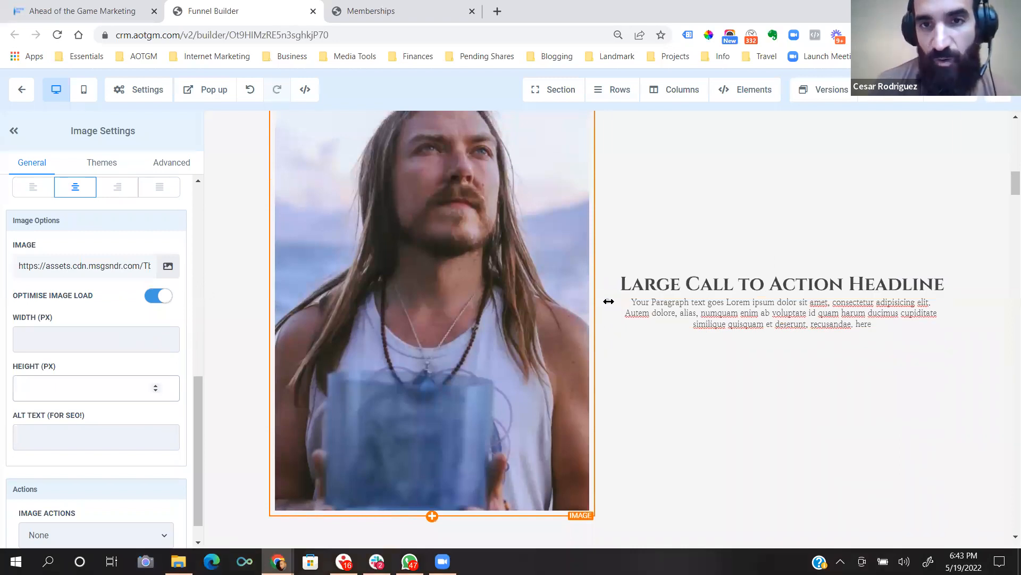
pyautogui.moveTo(609, 301); pyautogui.dragTo(529, 358)
pyautogui.scroll(1, 472, 294)
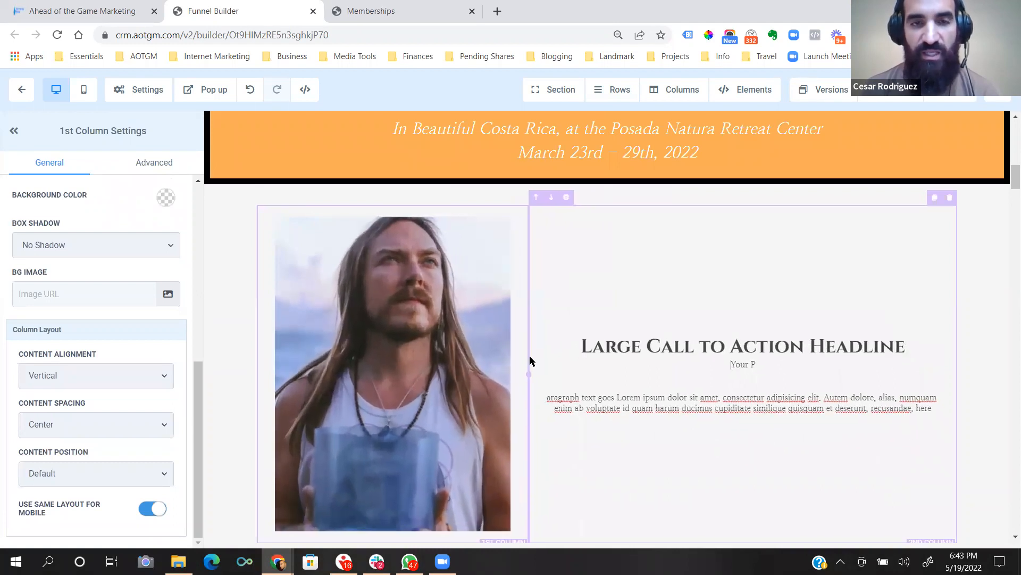
pyautogui.click(621, 344)
pyautogui.scroll(-2, 620, 338)
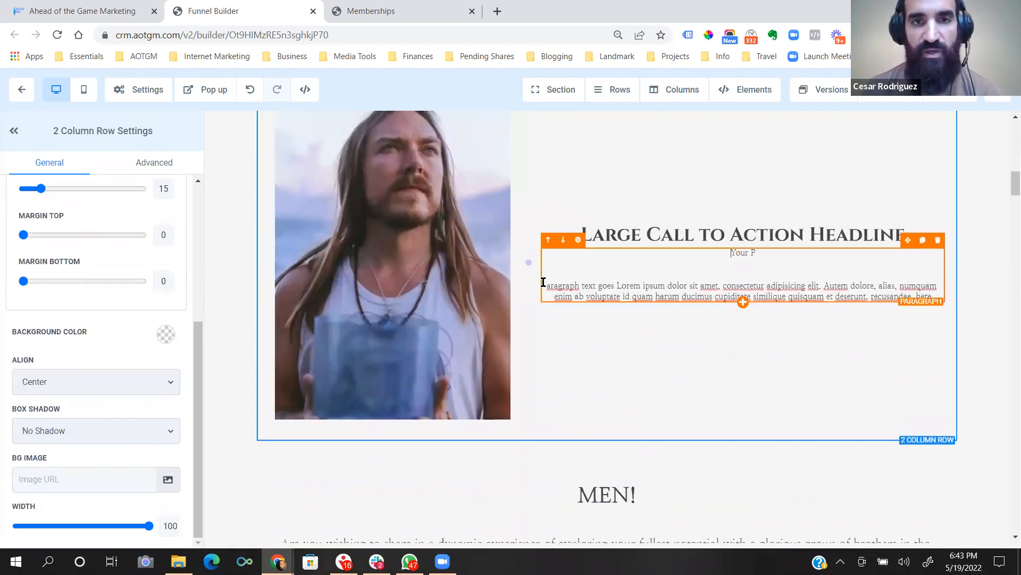
pyautogui.scroll(1, 527, 301)
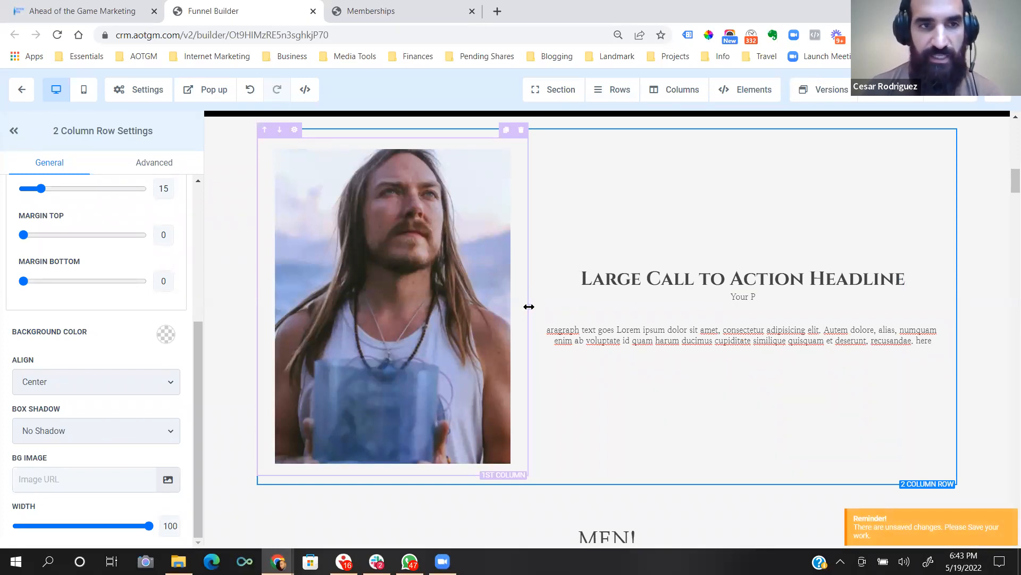
# Widen the portrait image's column to nearly half of the two-column row.
pyautogui.moveTo(529, 306); pyautogui.dragTo(595, 325)
pyautogui.scroll(-2, 597, 326)
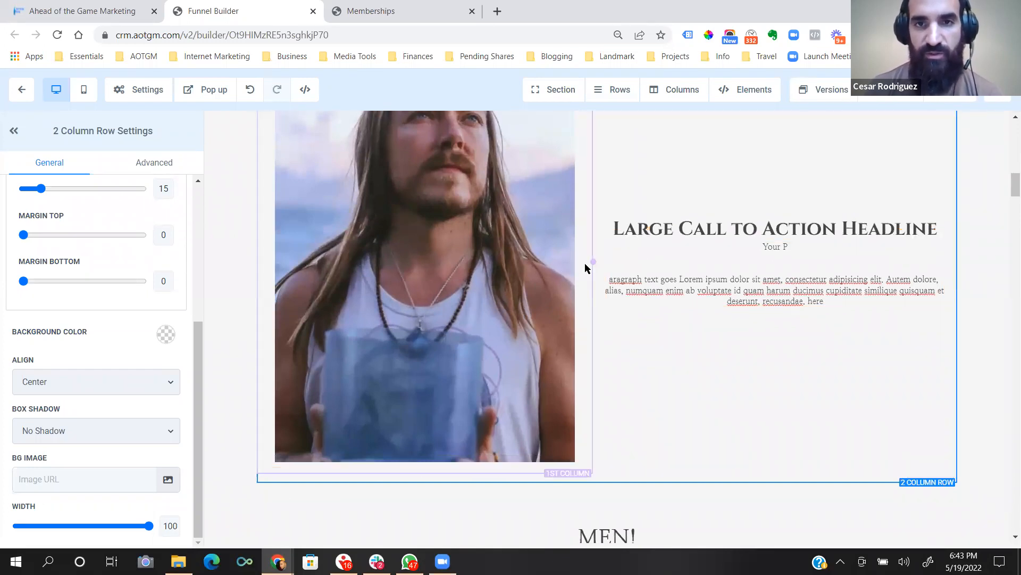
pyautogui.scroll(1, 716, 316)
pyautogui.scroll(2, 716, 321)
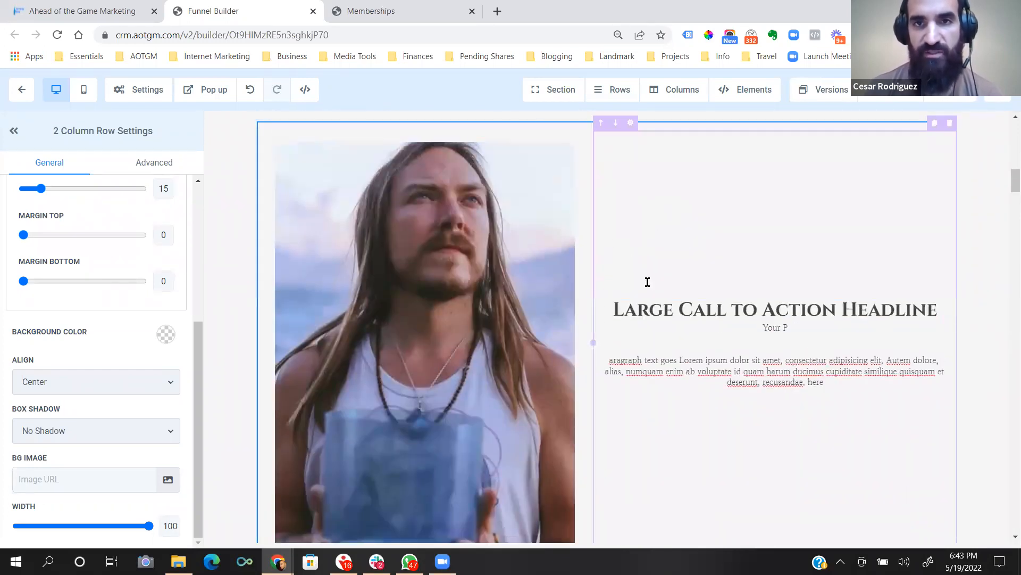
pyautogui.scroll(-3, 687, 358)
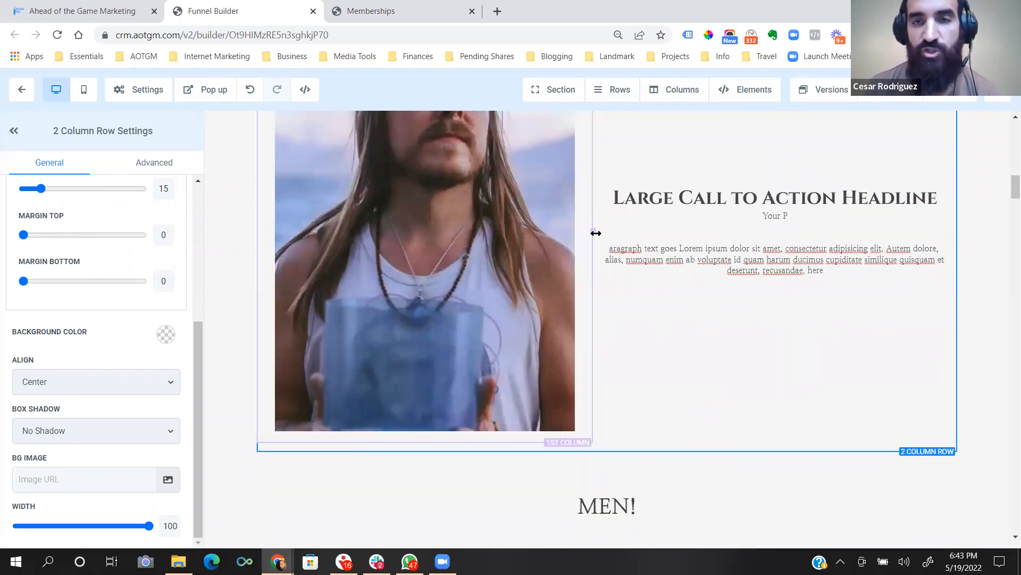
pyautogui.scroll(2, 596, 233)
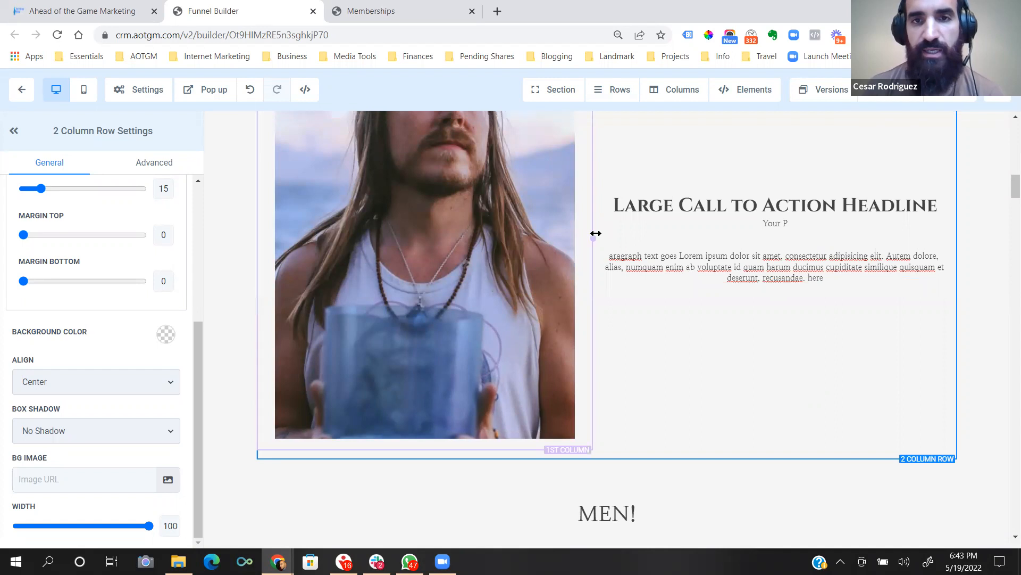
# Set the portrait image's height to 200 px.
pyautogui.click(464, 271)
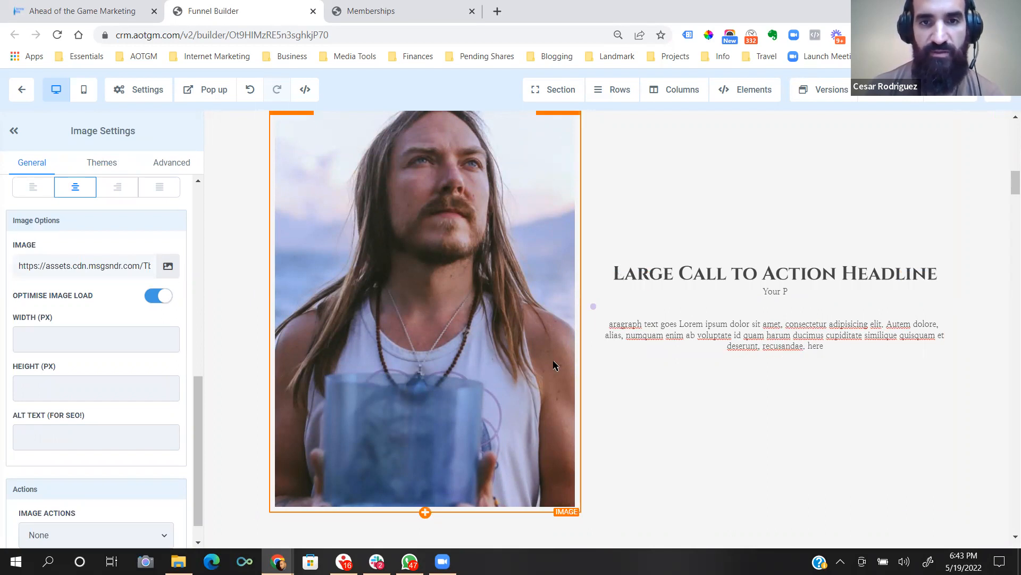
pyautogui.moveTo(198, 390)
pyautogui.mouseDown()
pyautogui.moveTo(196, 254)
pyautogui.moveTo(187, 393)
pyautogui.mouseUp()
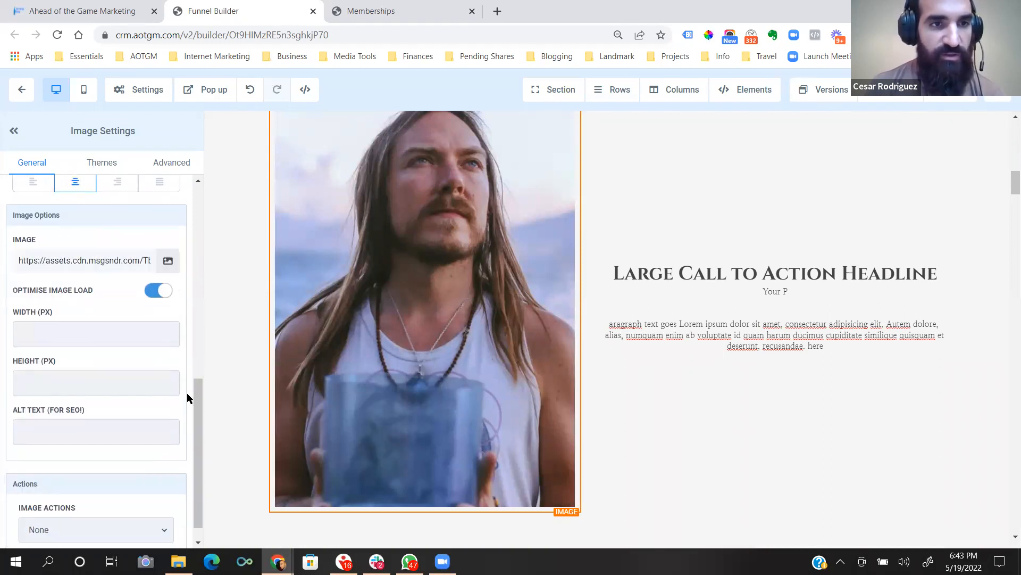
pyautogui.click(62, 379)
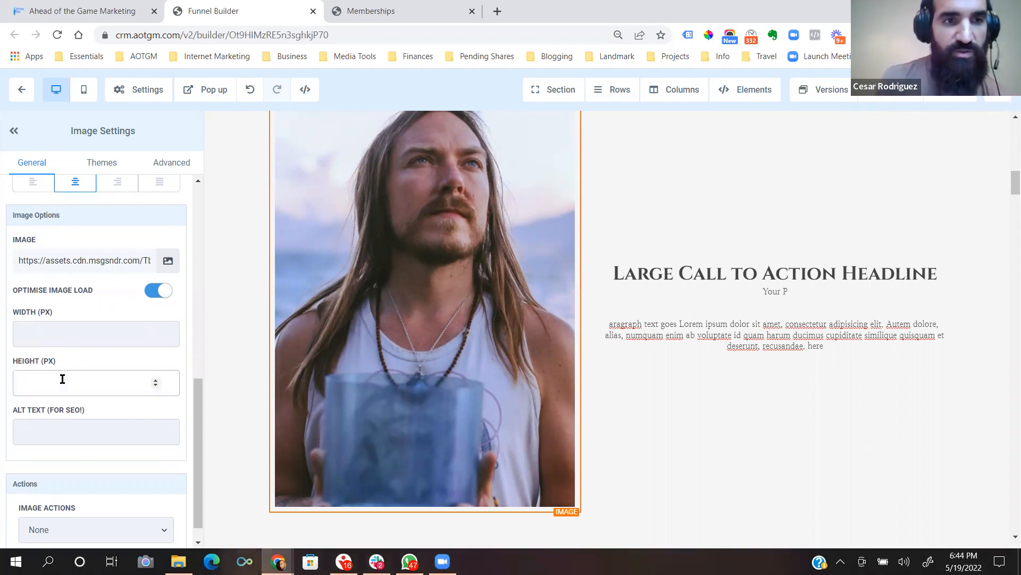
pyautogui.scroll(2, 447, 335)
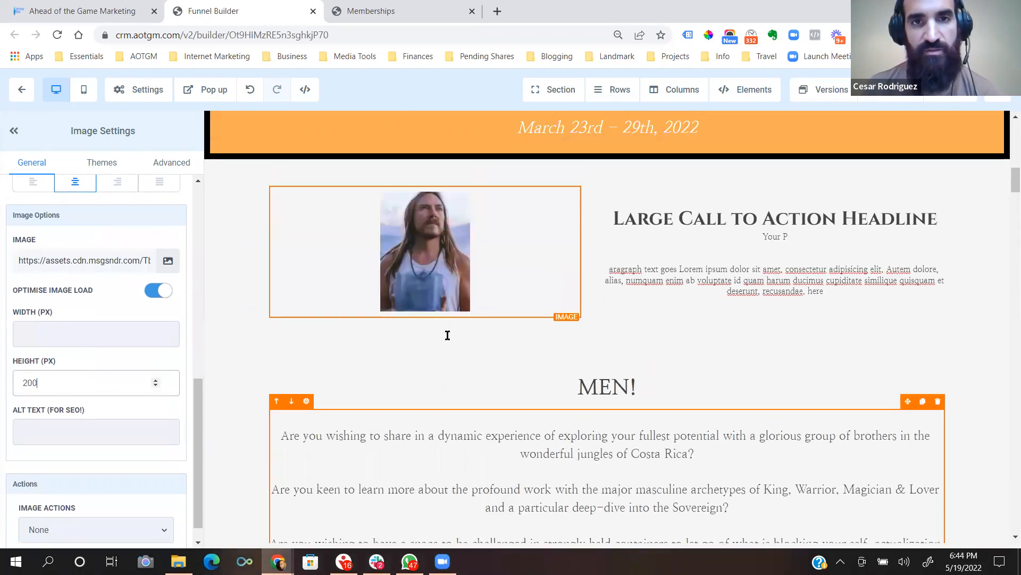
pyautogui.scroll(-1, 448, 335)
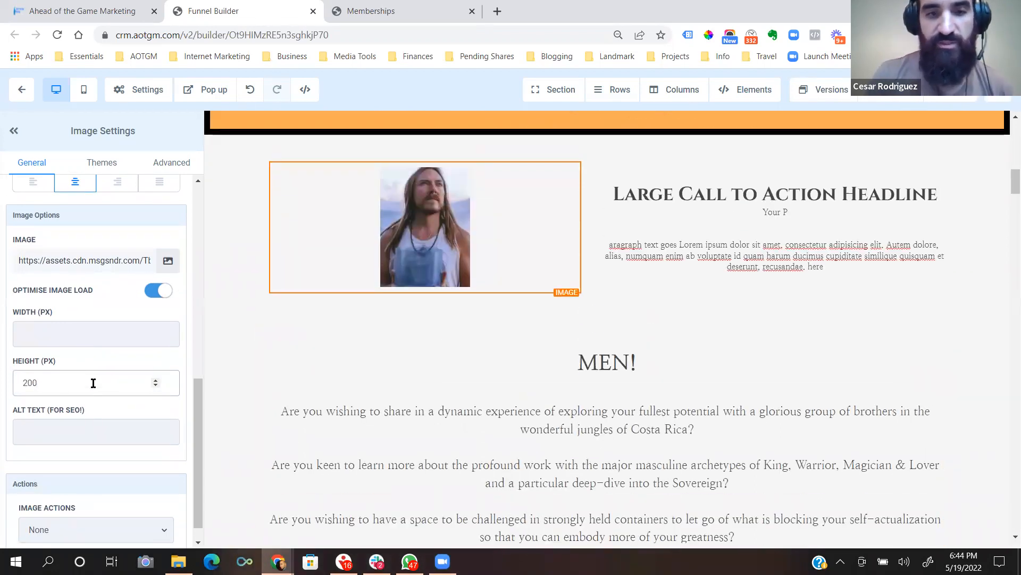
# Set the portrait image's height to 400 px.
pyautogui.press('BackSpace')
pyautogui.press('BackSpace')
pyautogui.press('BackSpace')
pyautogui.write('400')
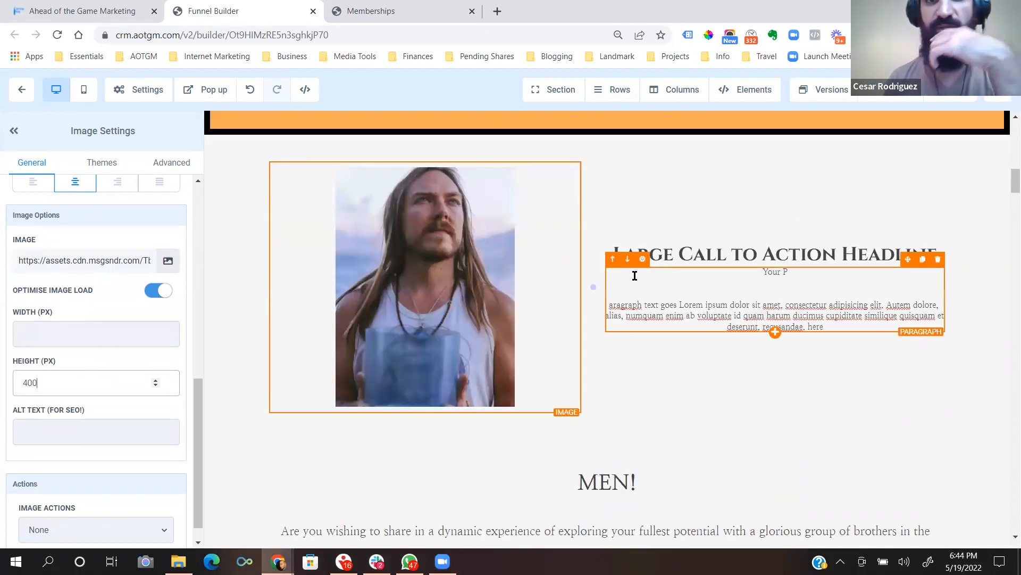
# Move the "Large Call to Action Headline" and its placeholder paragraph into the first column, stacked beneath the portrait image.
pyautogui.scroll(-2, 729, 306)
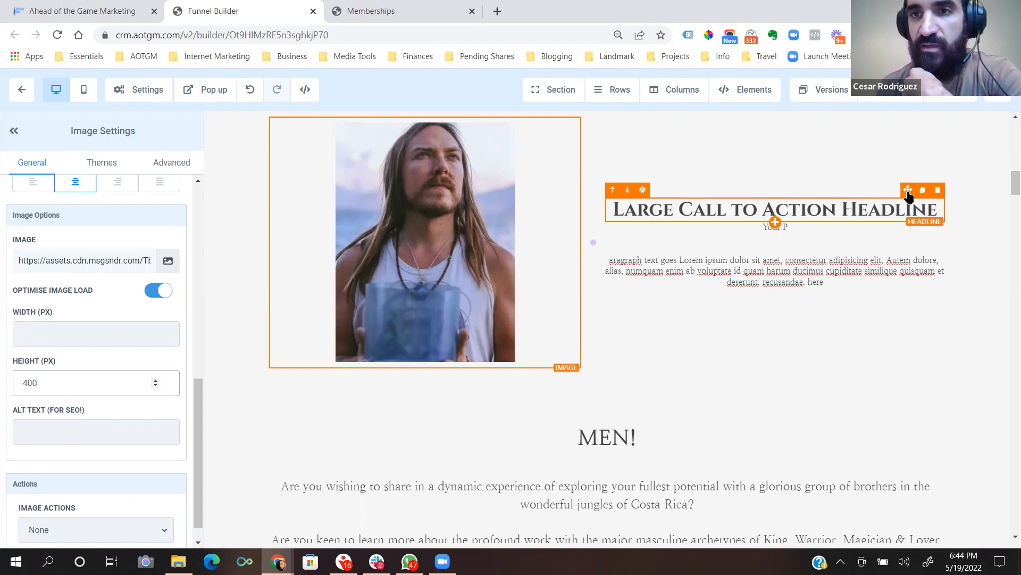
pyautogui.moveTo(908, 195); pyautogui.dragTo(475, 365)
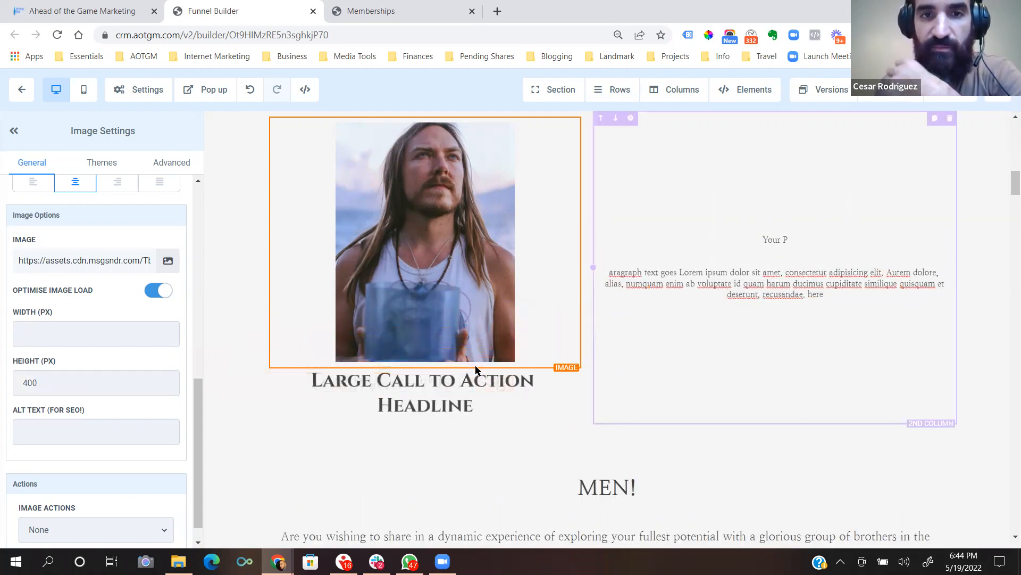
pyautogui.scroll(-1, 818, 317)
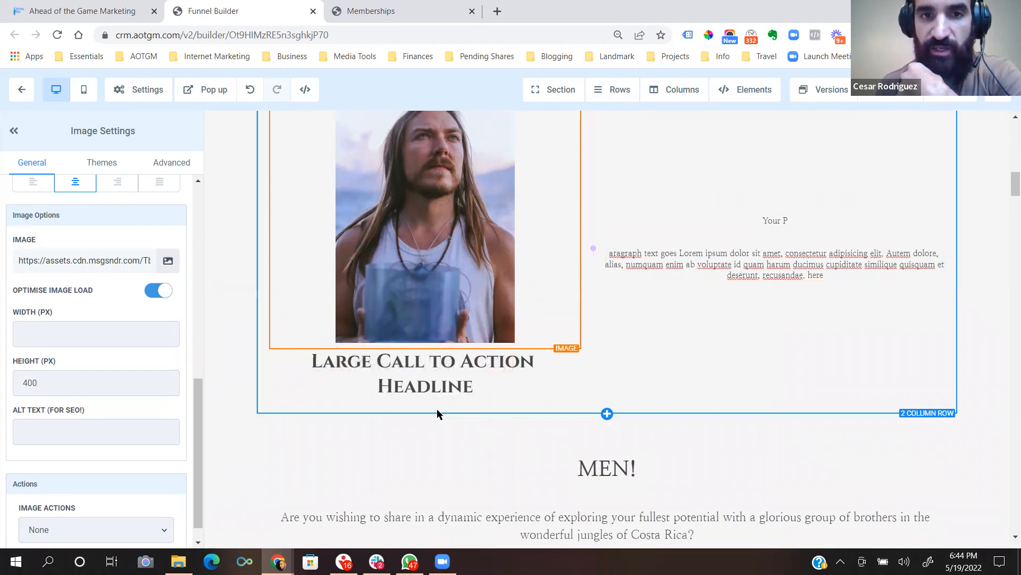
pyautogui.click(898, 265)
pyautogui.moveTo(908, 212); pyautogui.dragTo(503, 462)
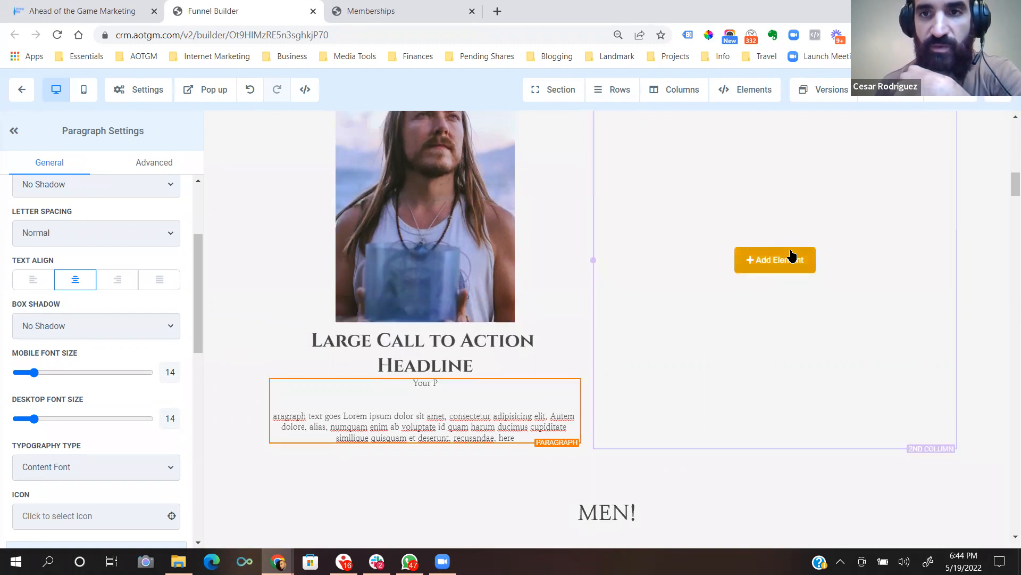
# Add a Video element to the empty second column of the row.
pyautogui.click(791, 257)
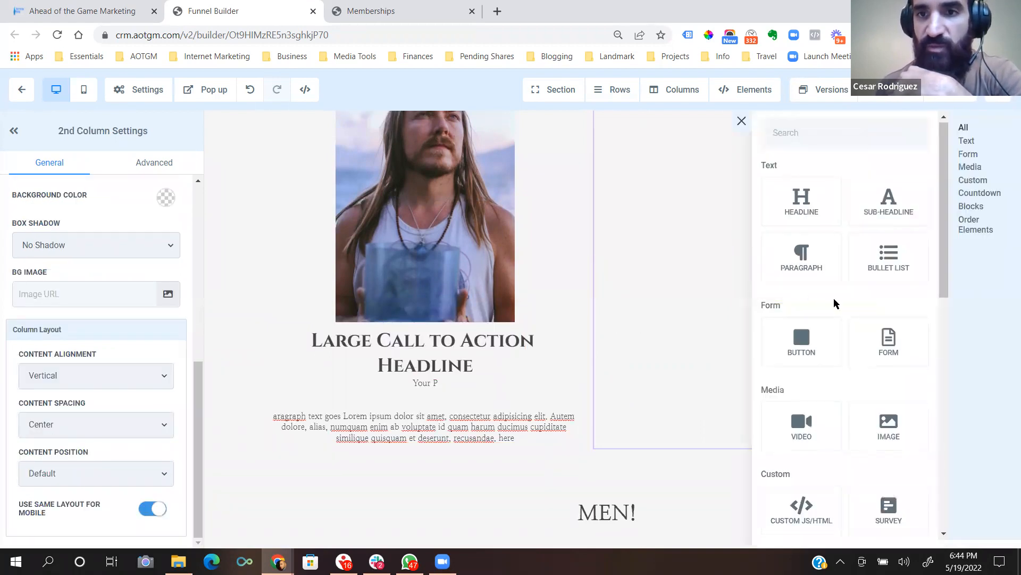
pyautogui.scroll(-2, 834, 298)
pyautogui.scroll(-2, 834, 304)
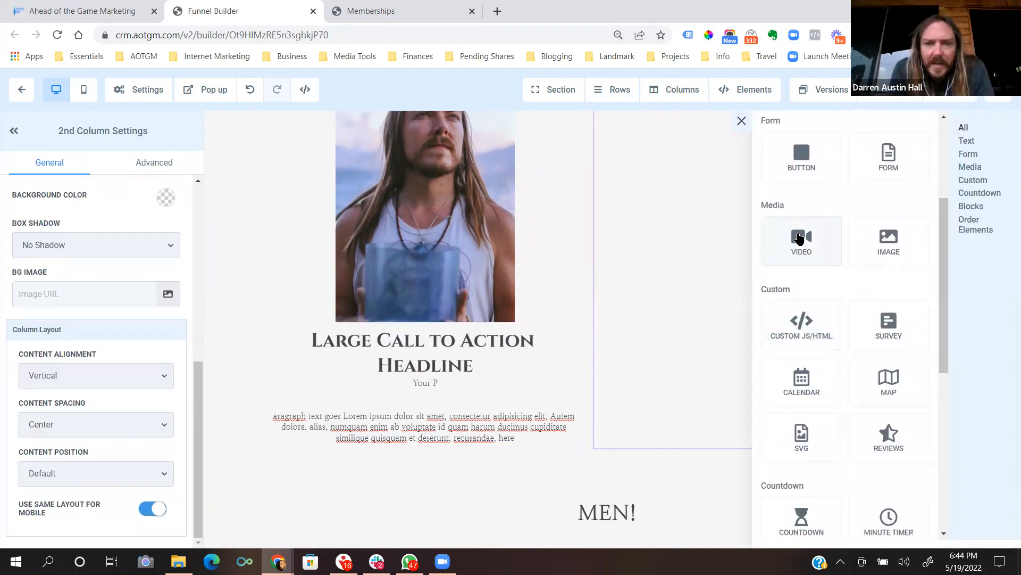
pyautogui.scroll(-1, 798, 238)
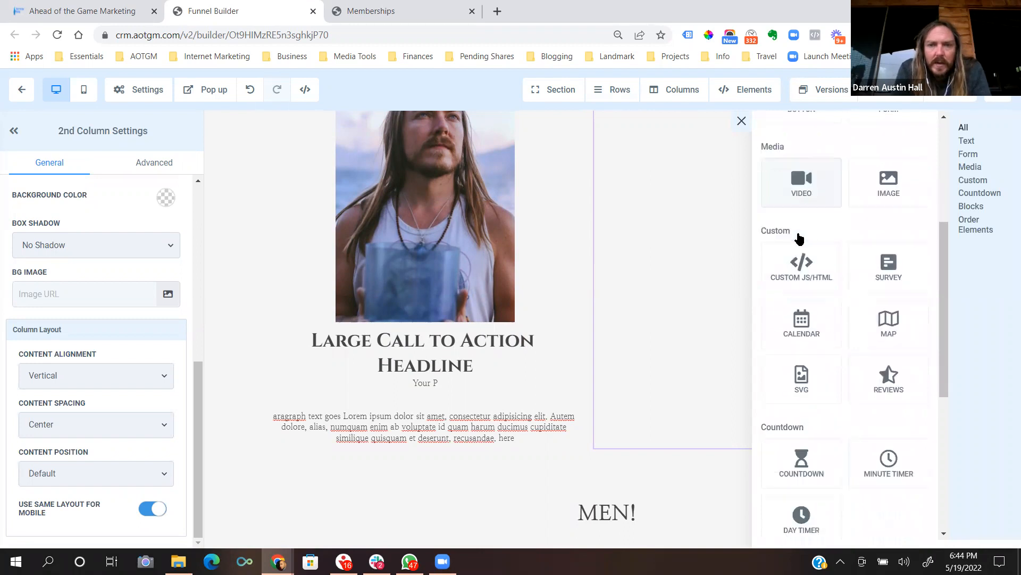
pyautogui.click(805, 192)
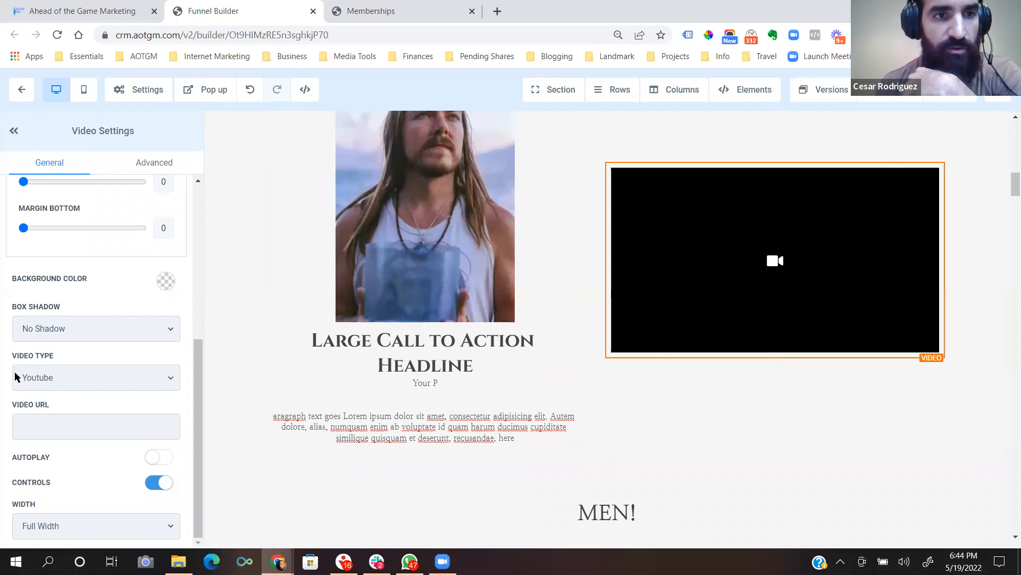
# Try the Custom Embed video type to show its embed field and return the video type to Youtube.
pyautogui.click(69, 382)
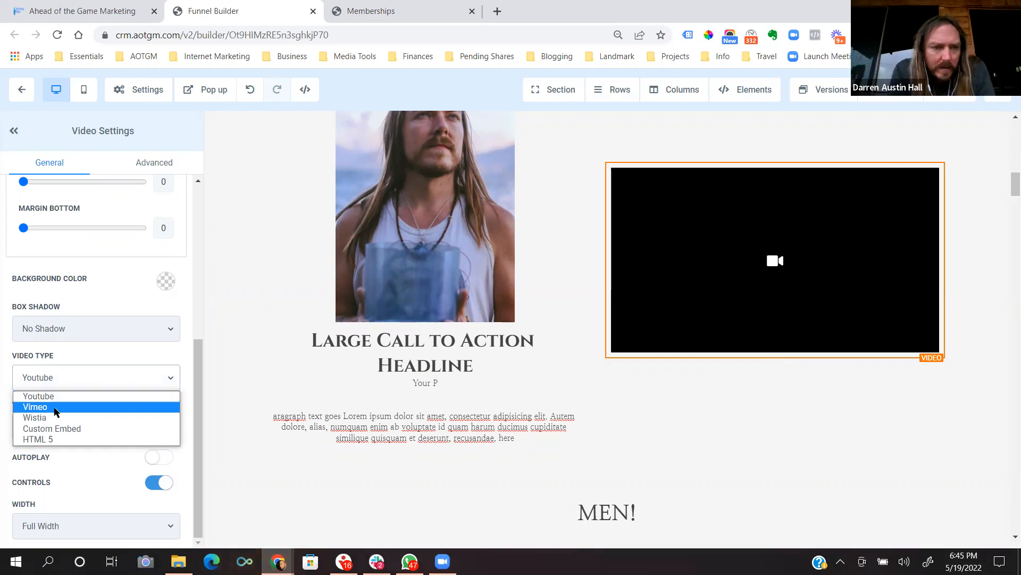
pyautogui.click(110, 428)
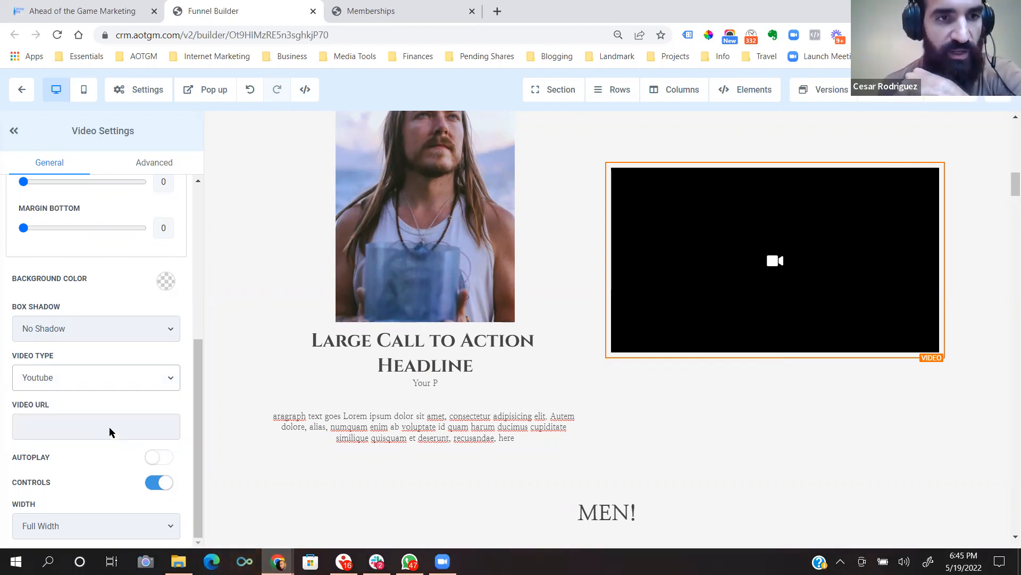
pyautogui.click(141, 432)
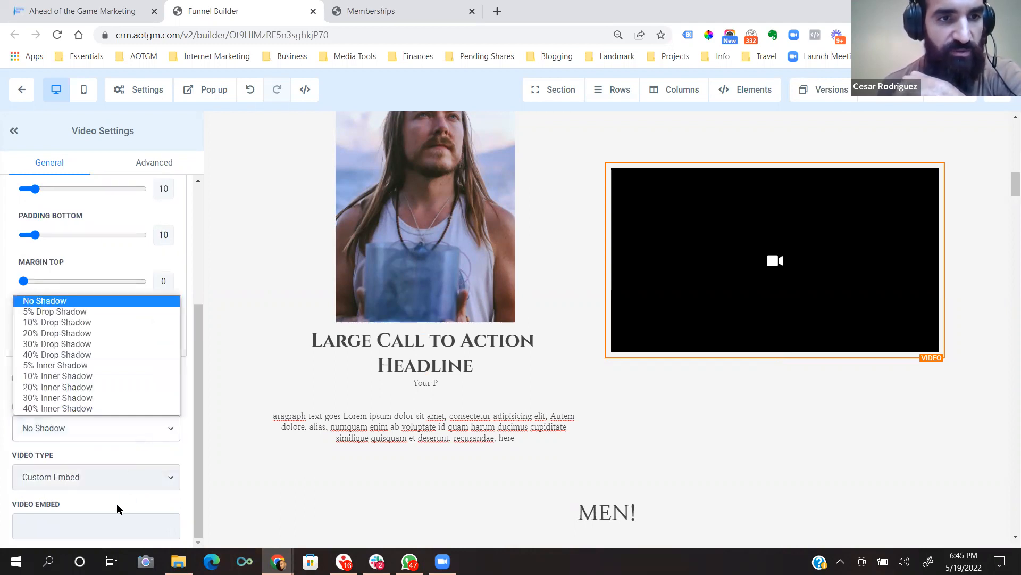
pyautogui.click(112, 523)
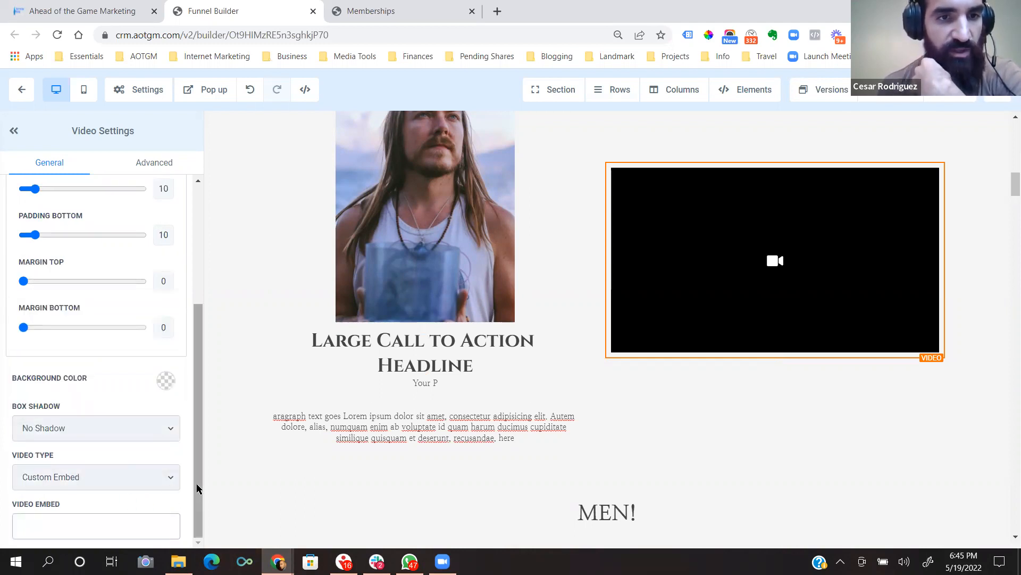
pyautogui.click(88, 477)
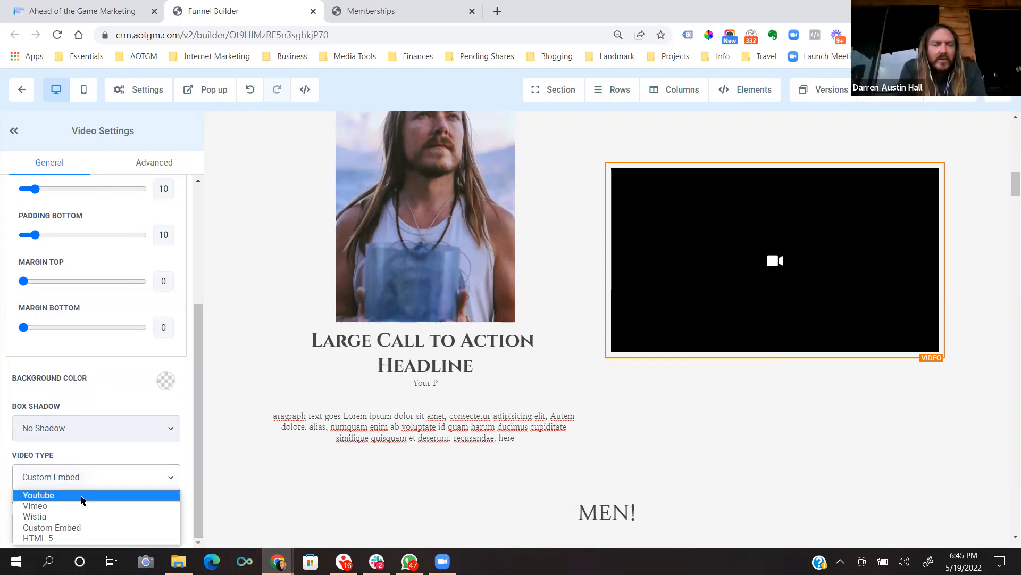
pyautogui.click(81, 494)
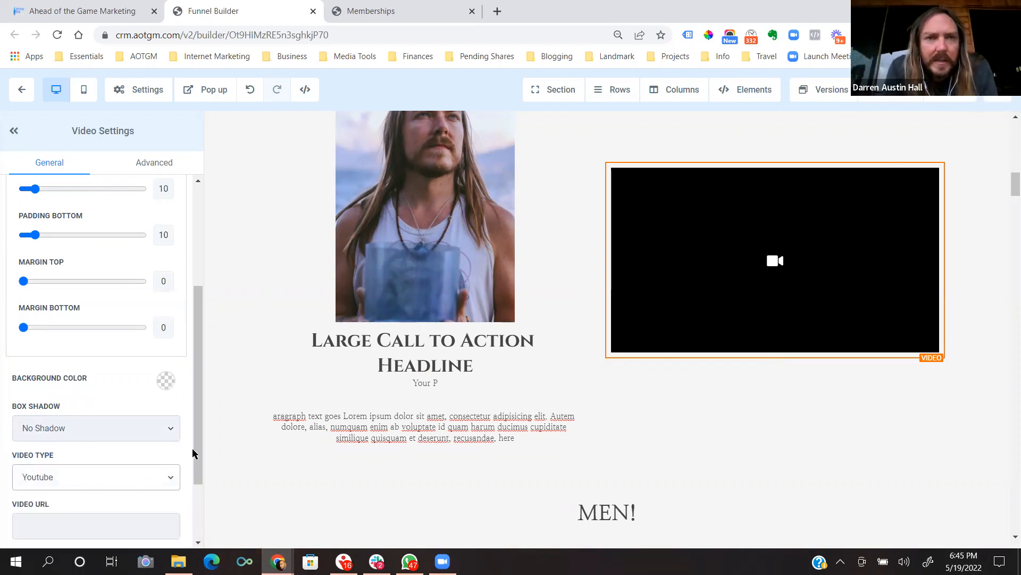
pyautogui.moveTo(193, 453); pyautogui.dragTo(192, 506)
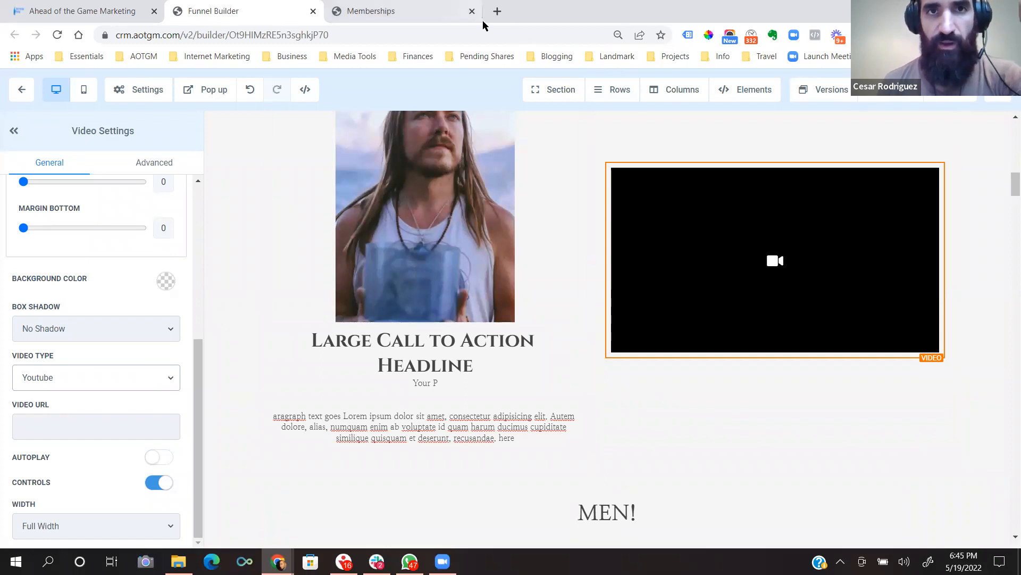
# Switch to the Memberships page and copy the video URL of the embedded LION HEART YouTube video.
pyautogui.click(434, 20)
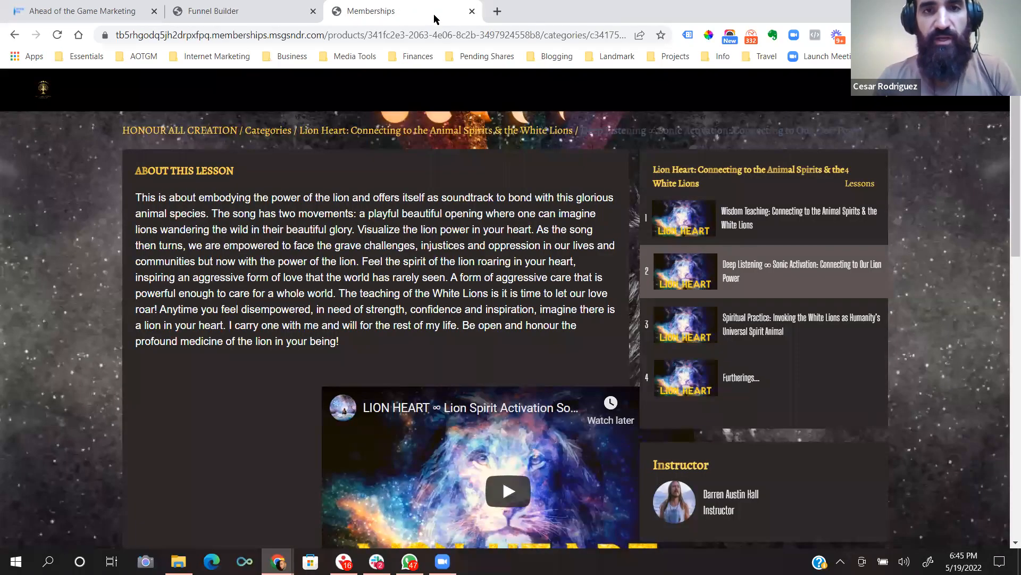
pyautogui.scroll(-2, 424, 417)
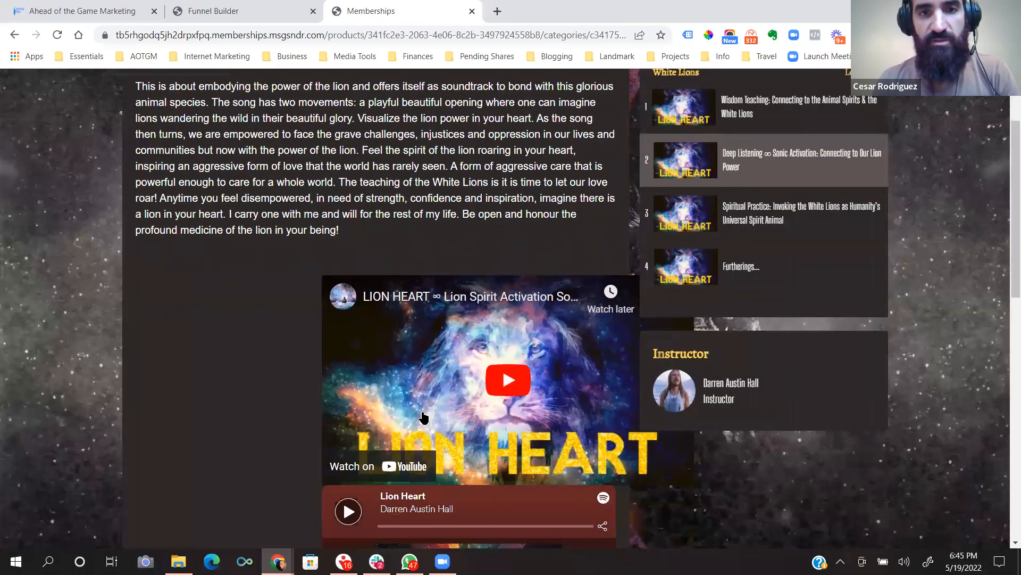
pyautogui.rightClick(424, 417)
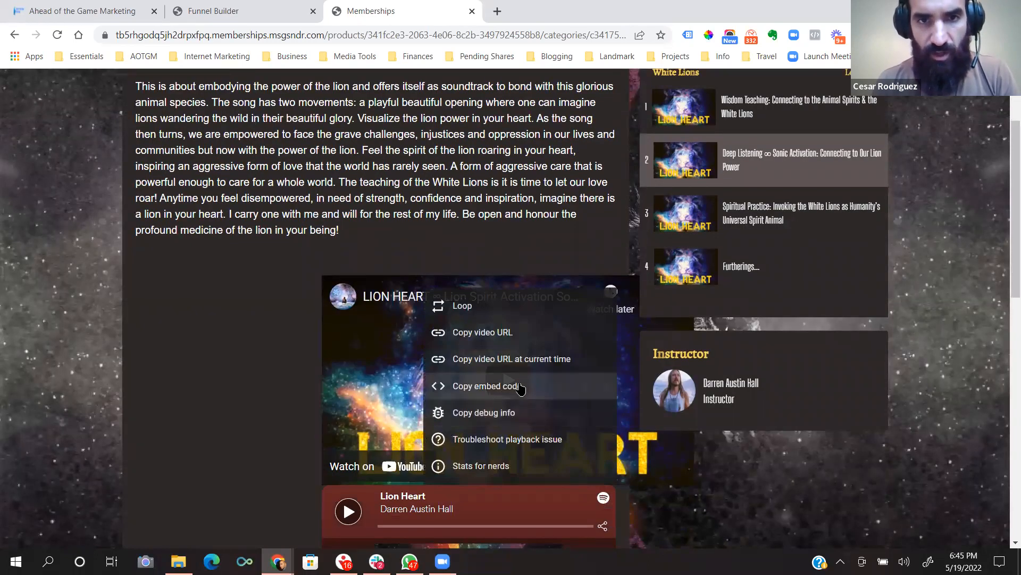
pyautogui.click(511, 335)
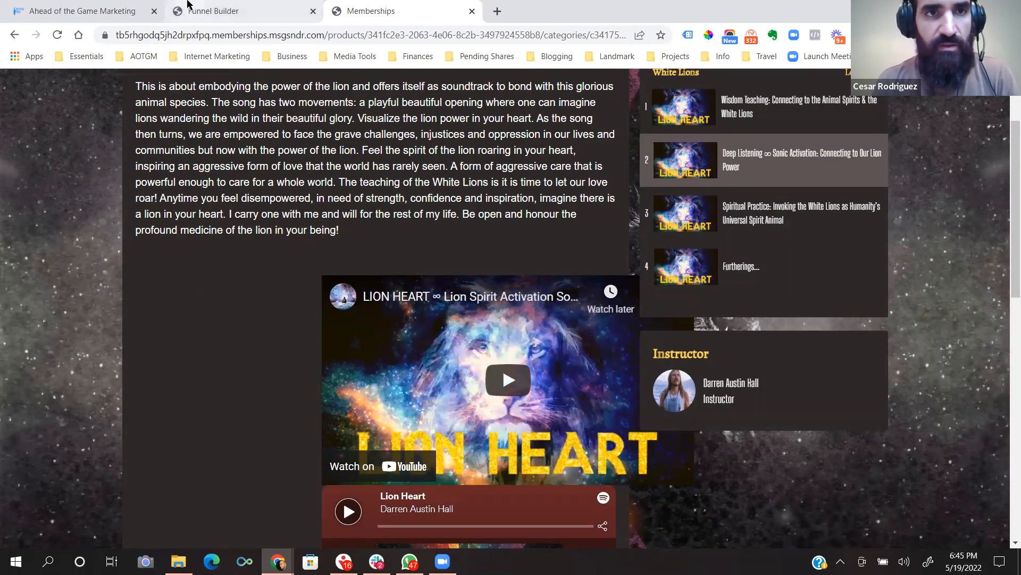
# Return to the Funnel Builder and paste the copied YouTube link as the Video element's URL.
pyautogui.click(284, 8)
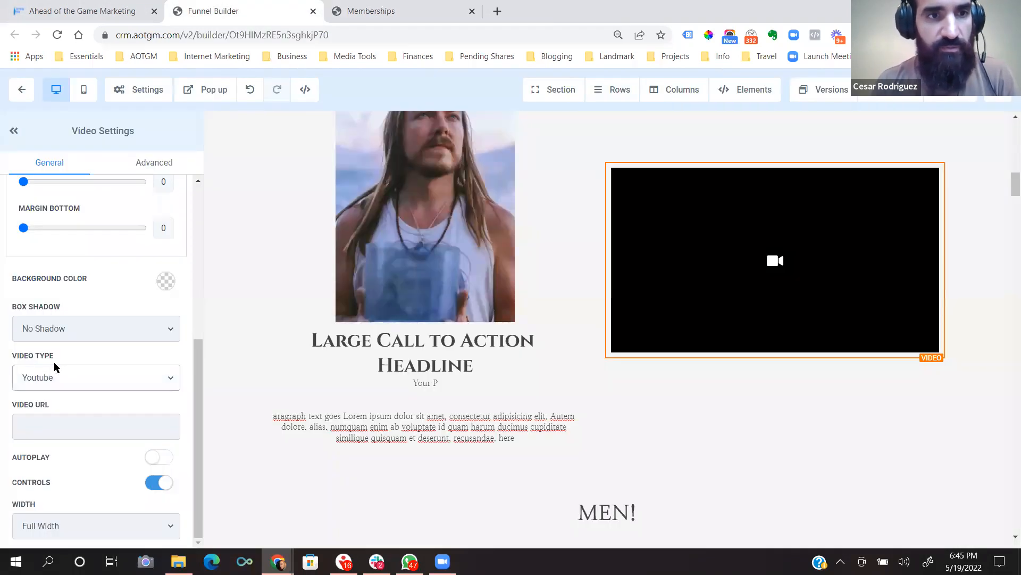
pyautogui.click(96, 420)
pyautogui.hotkey('ctrl', 'v')
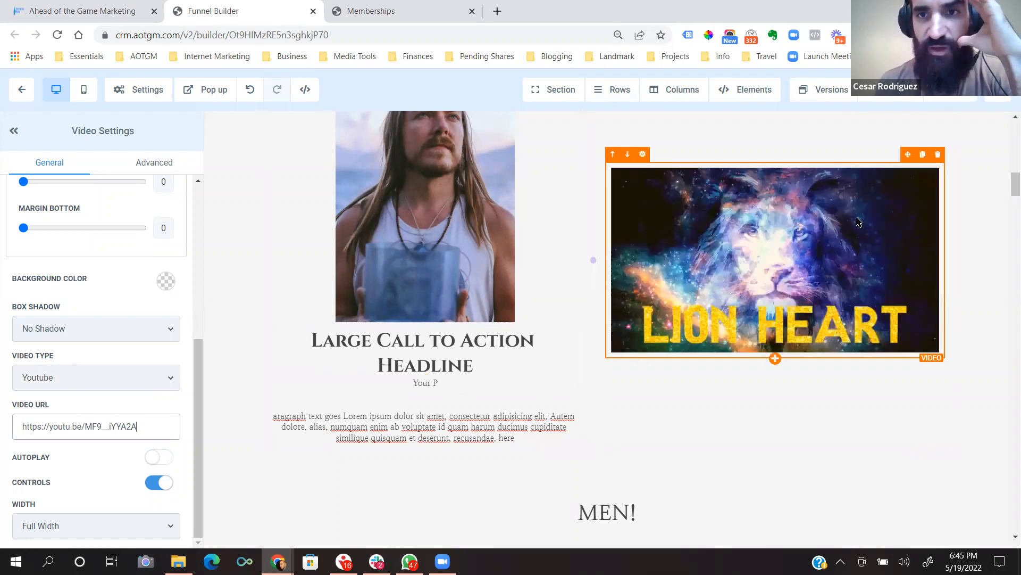
# Delete the stray "Your P" text and blank lines above the placeholder paragraph in the first column.
pyautogui.click(250, 321)
pyautogui.scroll(2, 691, 292)
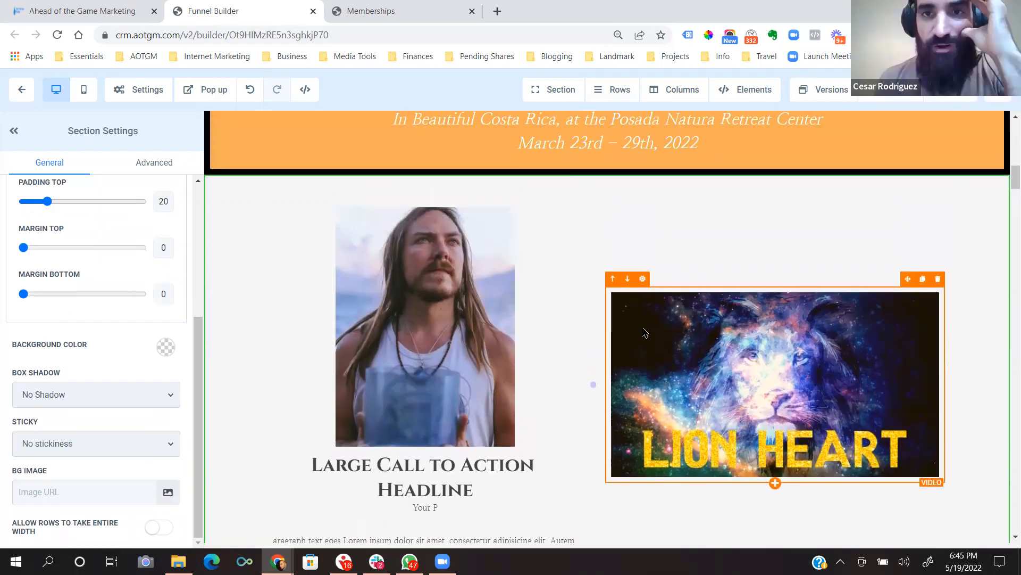
pyautogui.scroll(-2, 479, 297)
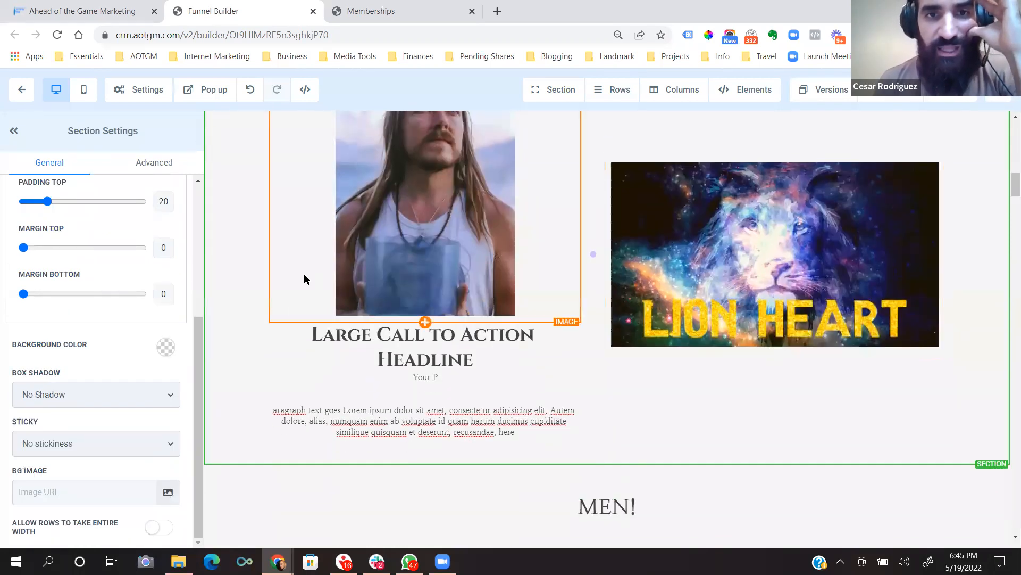
pyautogui.click(452, 390)
pyautogui.press('BackSpace')
pyautogui.press('BackSpace')
pyautogui.press('BackSpace')
pyautogui.press('BackSpace')
pyautogui.press('BackSpace')
pyautogui.press('BackSpace')
pyautogui.press('BackSpace')
pyautogui.press('BackSpace')
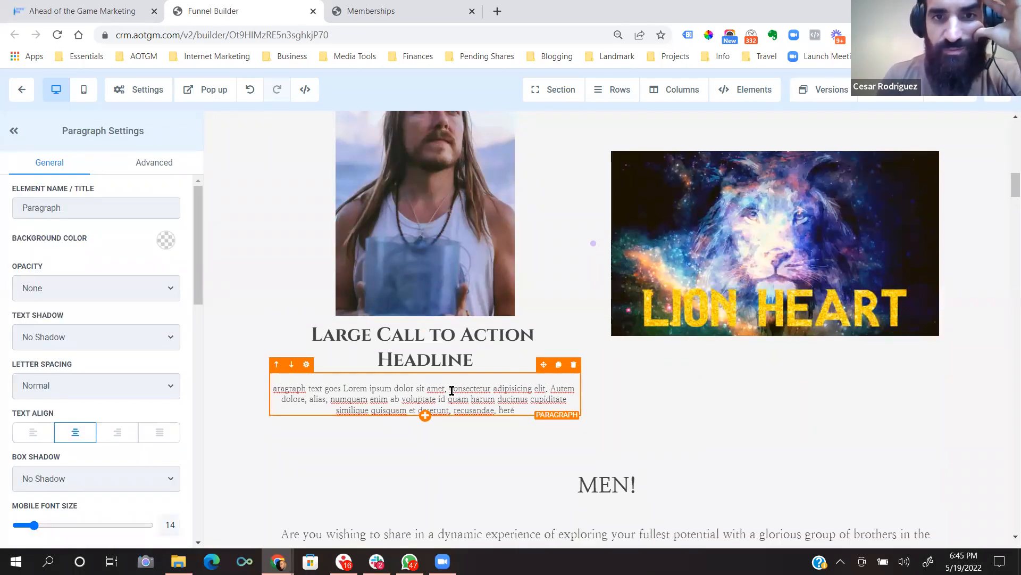
pyautogui.press('BackSpace')
# Show the placeholder paragraph's padding and margin spacing options and compare the layout of the two columns.
pyautogui.click(770, 184)
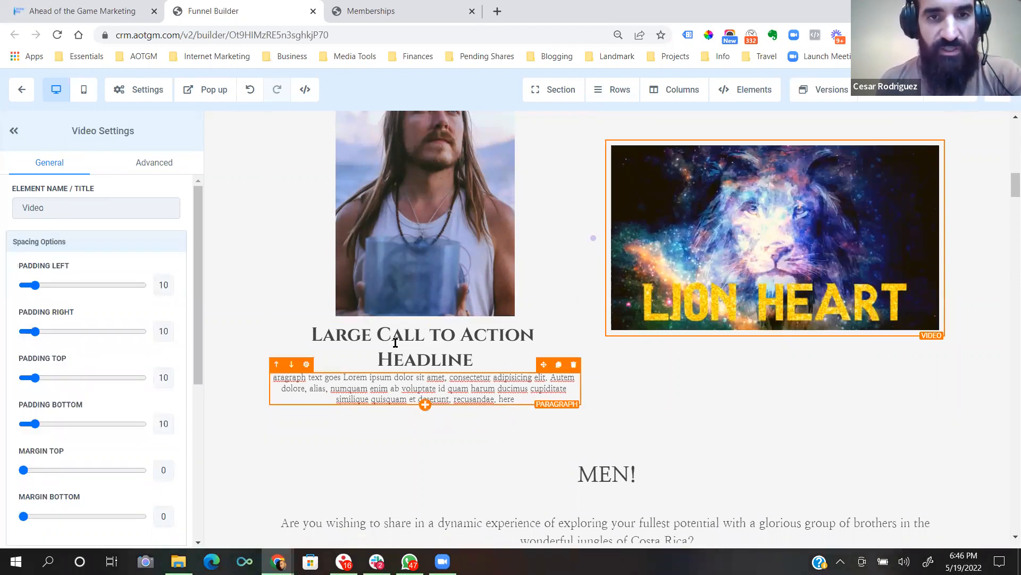
pyautogui.click(405, 385)
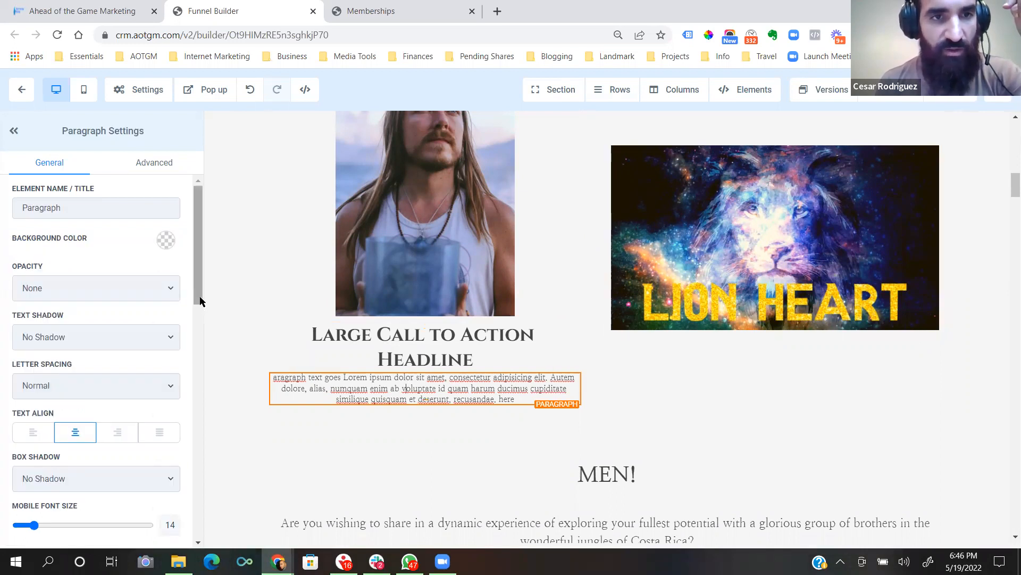
pyautogui.moveTo(201, 300); pyautogui.dragTo(196, 504)
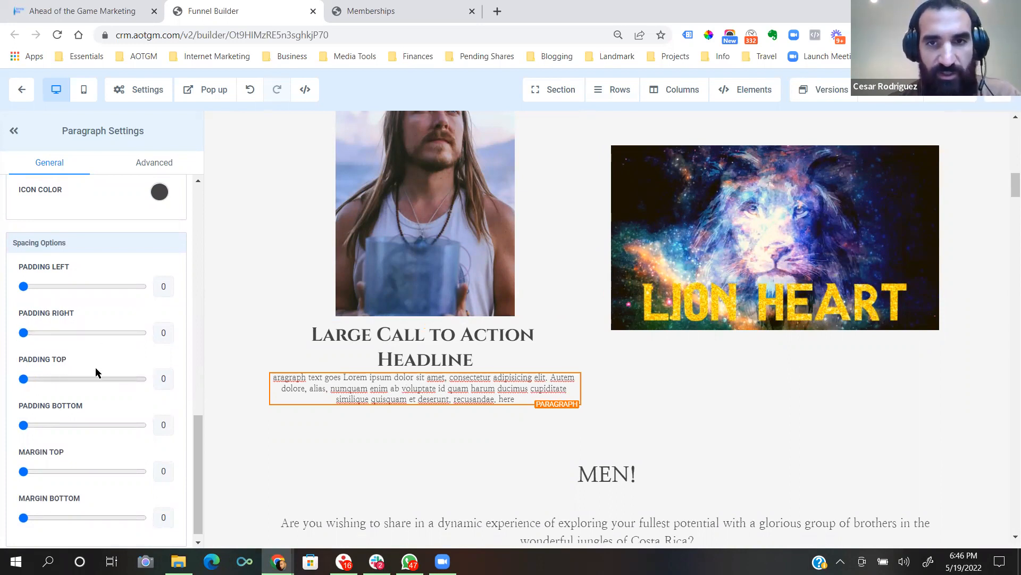
pyautogui.scroll(2, 437, 303)
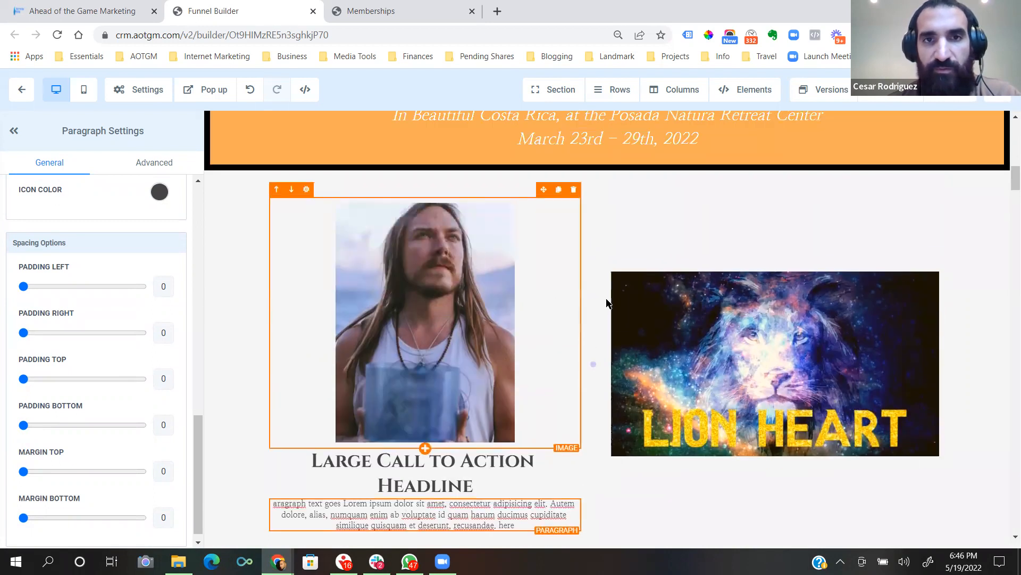
pyautogui.scroll(-2, 319, 365)
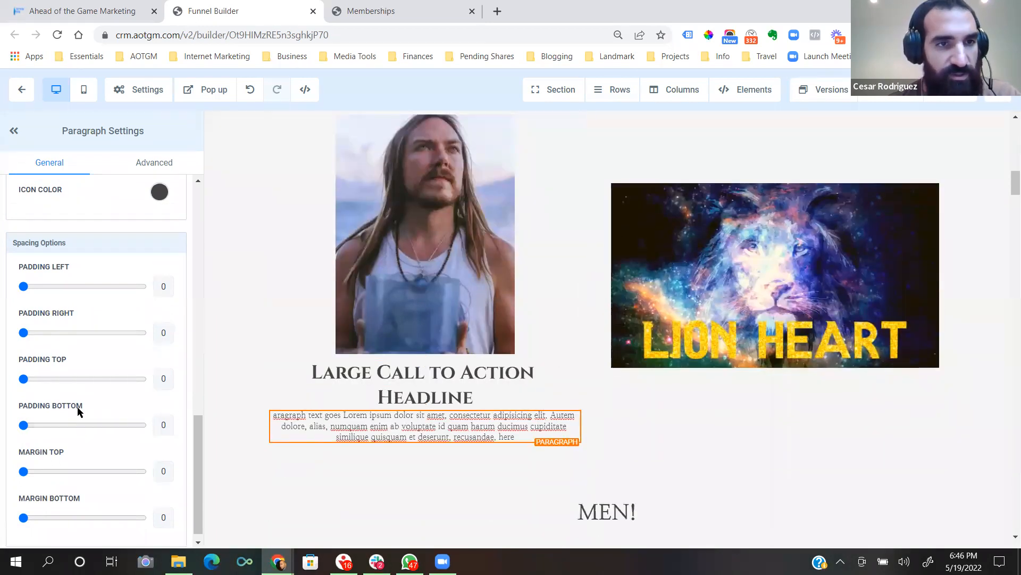
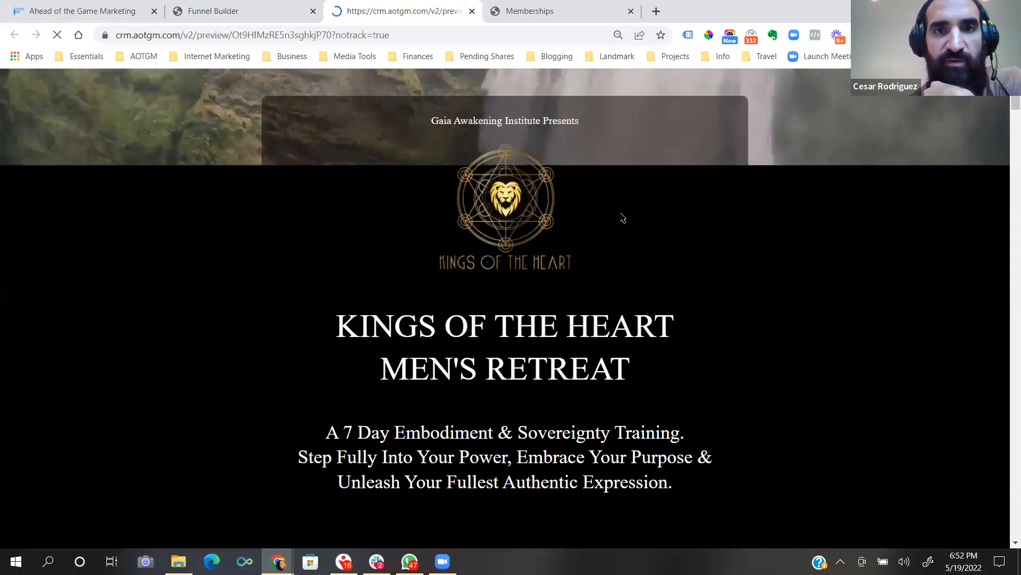
# Examine the page preview from the retreat header through the Costa Rica banner to the two-column image and video section.
pyautogui.scroll(-2, 987, 127)
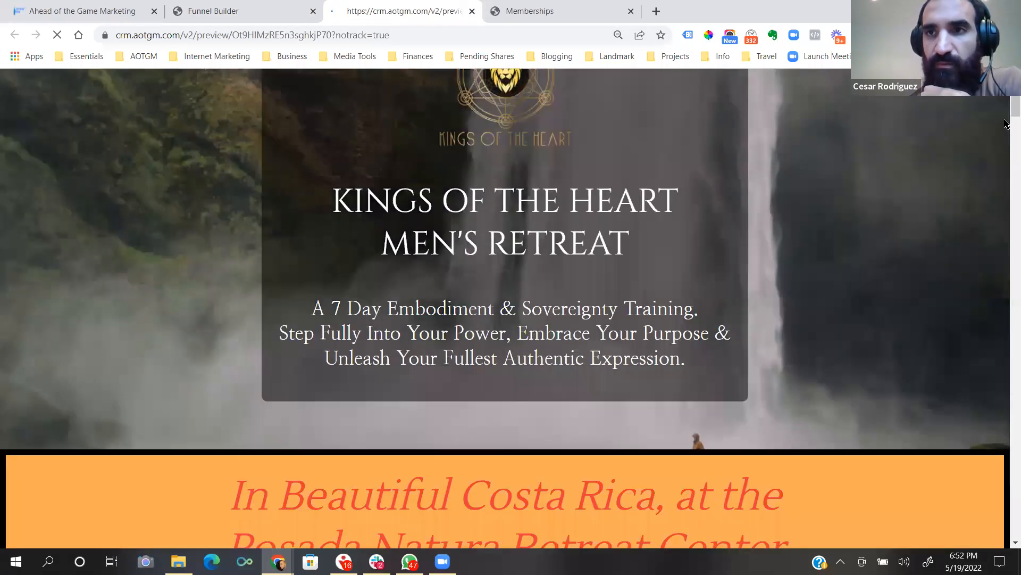
pyautogui.scroll(-15, 1006, 124)
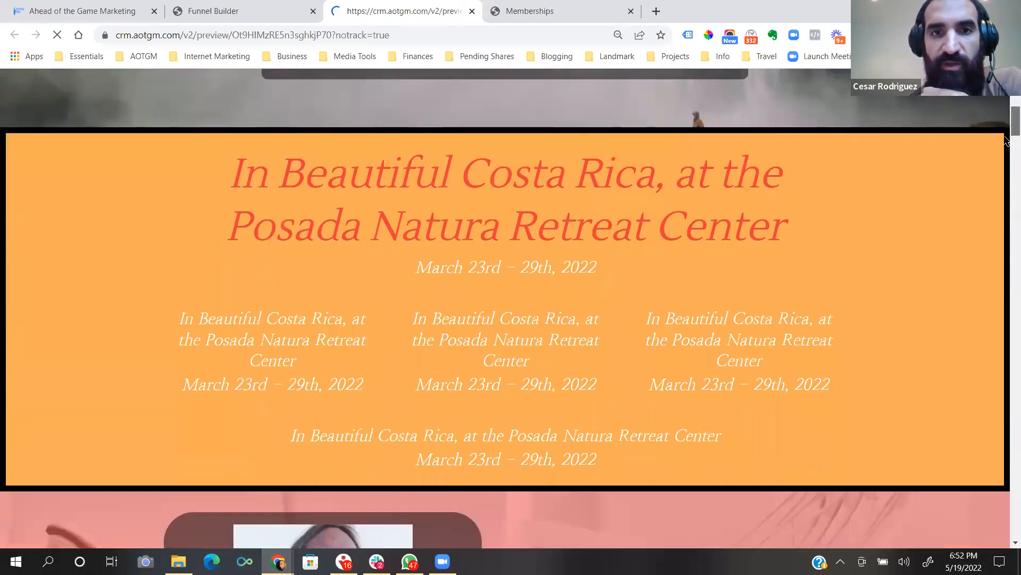
pyautogui.scroll(-2, 1006, 166)
pyautogui.scroll(3, 1006, 157)
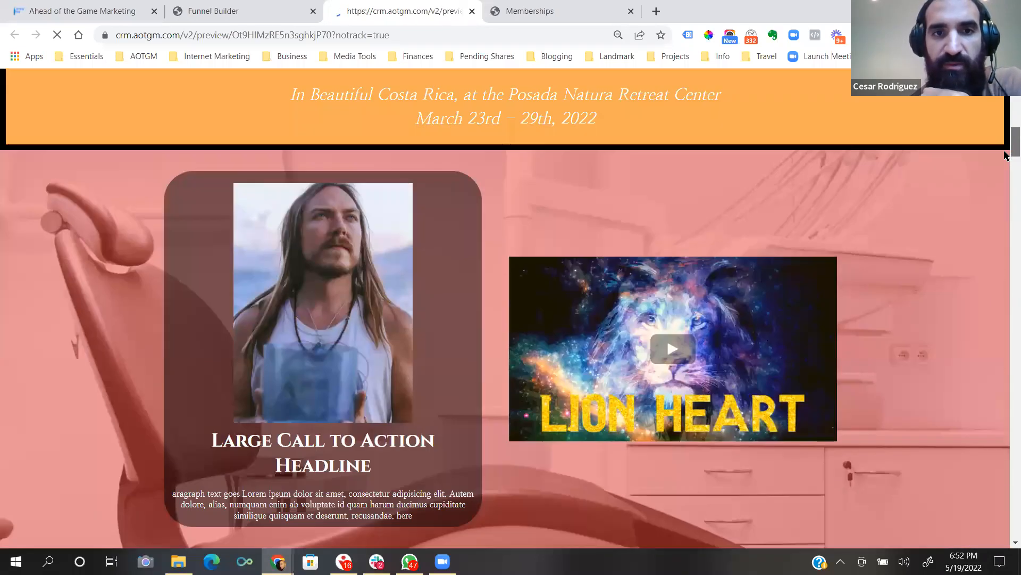
pyautogui.scroll(-4, 1006, 154)
pyautogui.scroll(4, 1006, 156)
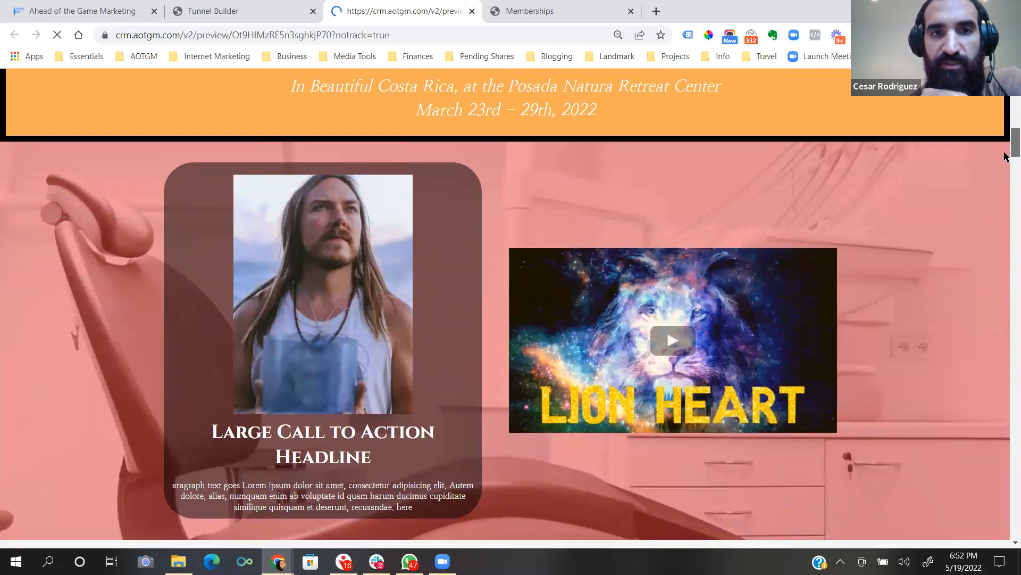
pyautogui.scroll(6, 1006, 157)
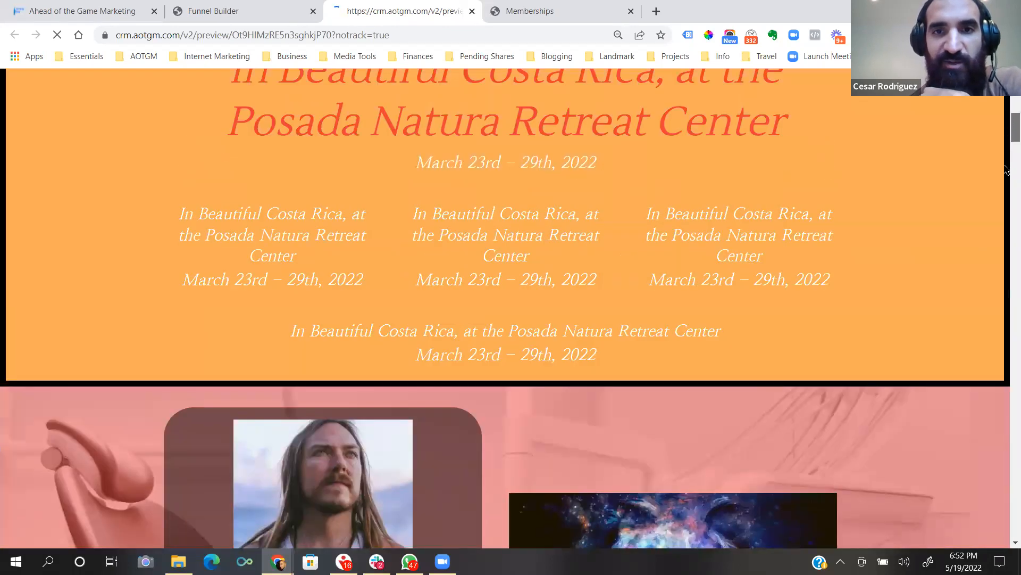
pyautogui.scroll(2, 1006, 157)
pyautogui.scroll(-10, 1006, 152)
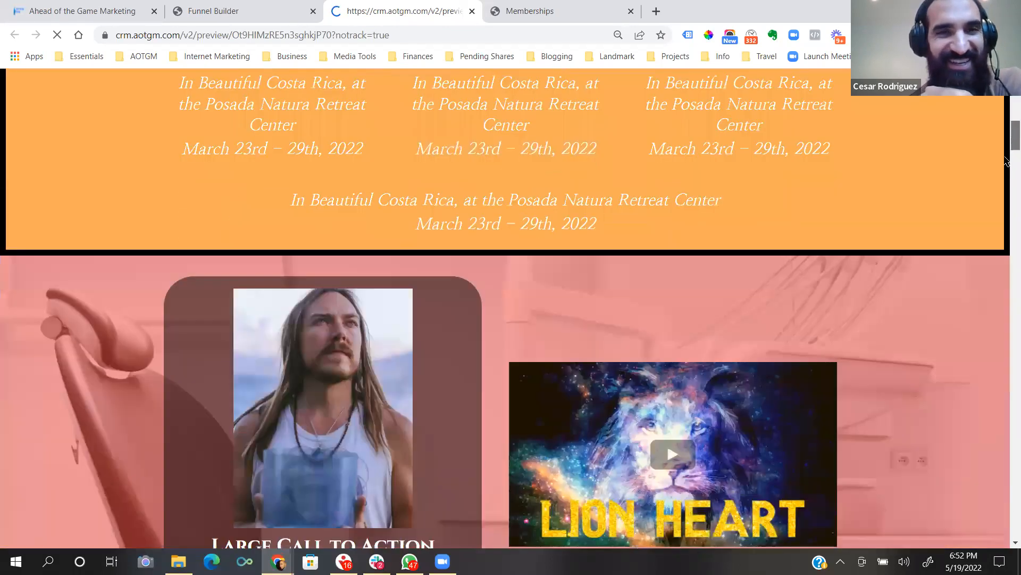
pyautogui.scroll(4, 335, 22)
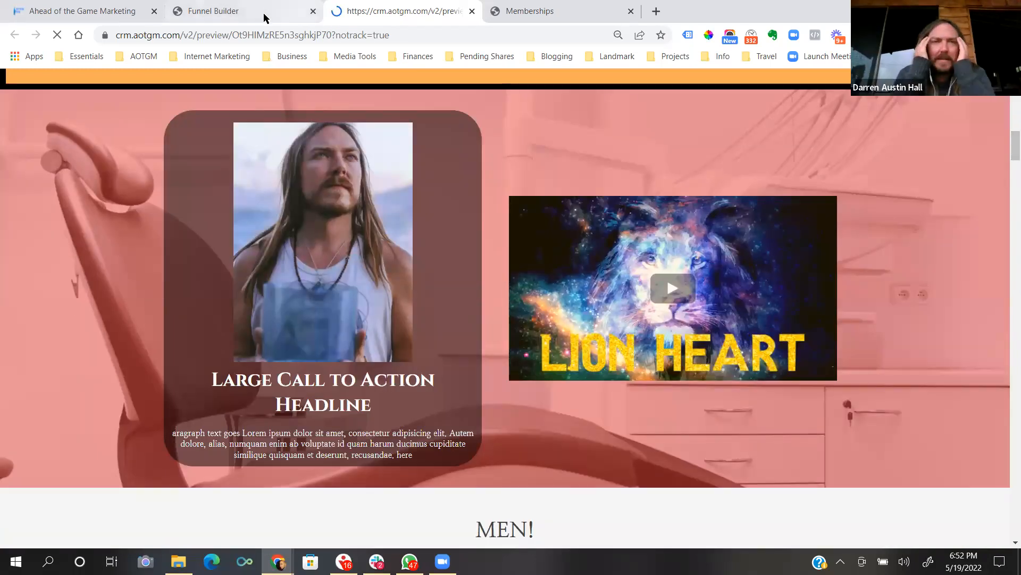
# Return to the Funnel Builder, dismiss the SEO Meta Data form and examine the image and video section in mobile view.
pyautogui.click(241, 12)
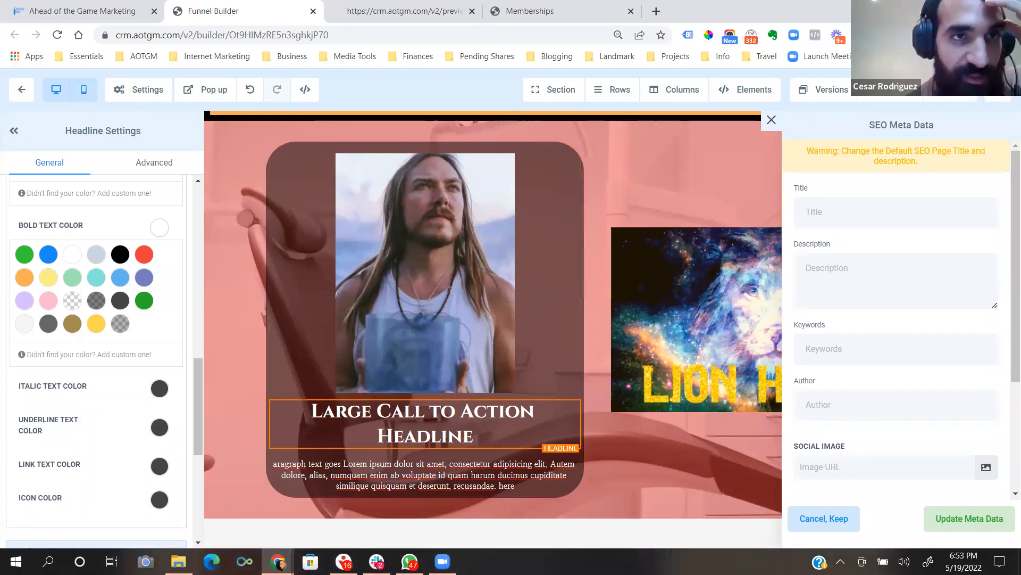
pyautogui.click(772, 120)
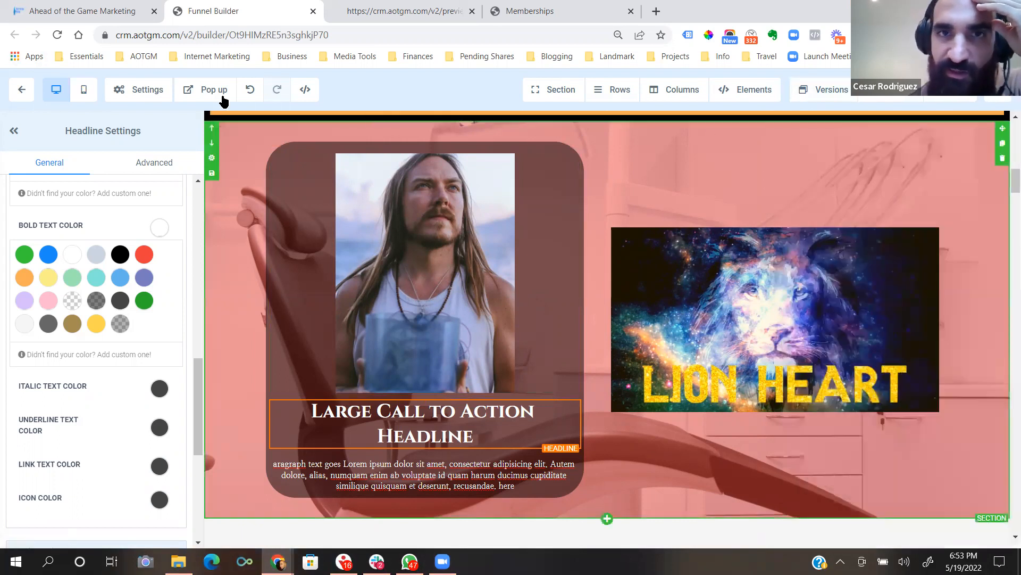
pyautogui.click(82, 92)
pyautogui.moveTo(728, 131); pyautogui.dragTo(726, 158)
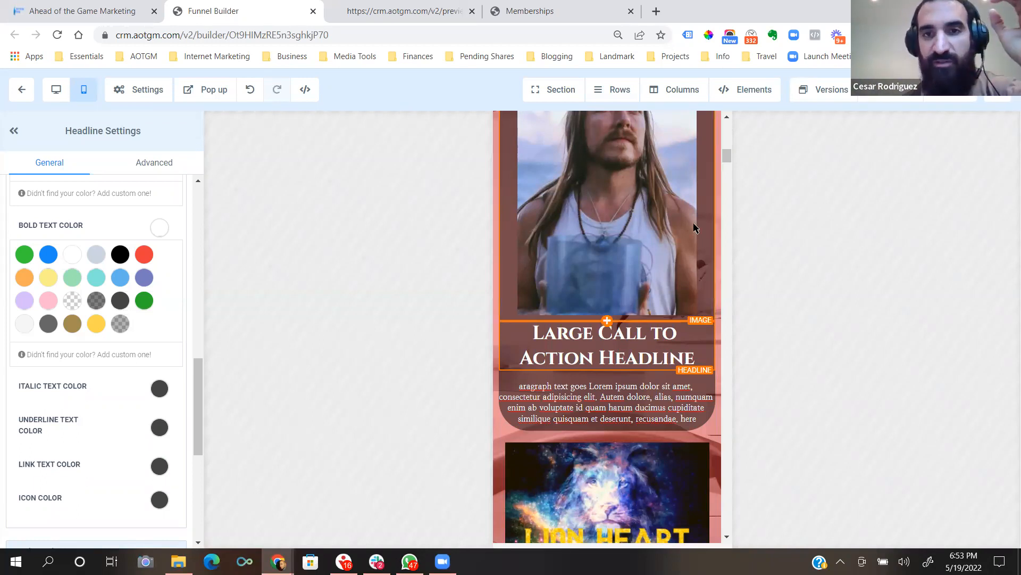
pyautogui.scroll(-2, 628, 418)
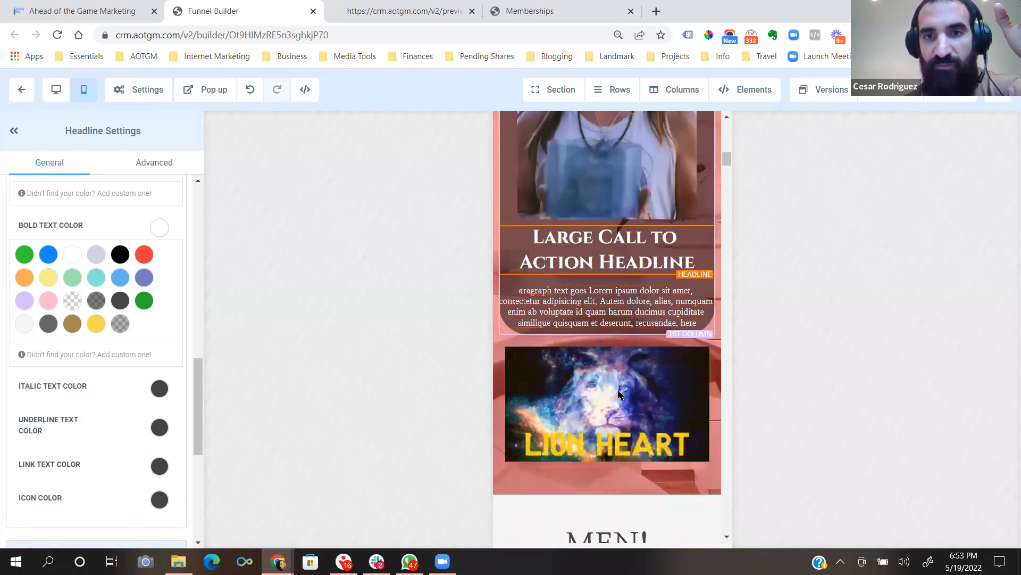
pyautogui.scroll(2, 617, 282)
pyautogui.scroll(2, 617, 278)
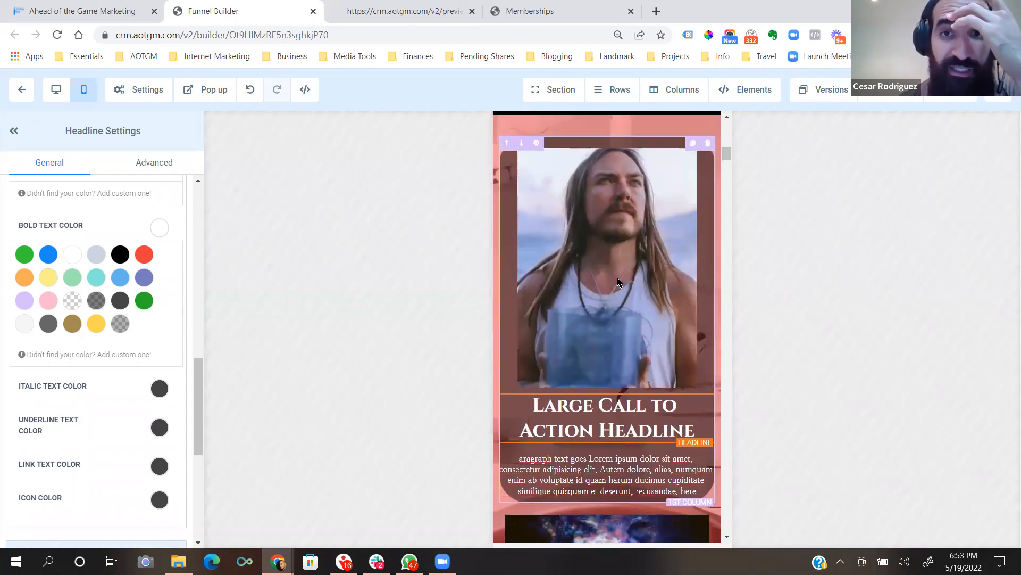
pyautogui.scroll(-1, 617, 278)
pyautogui.scroll(-4, 617, 282)
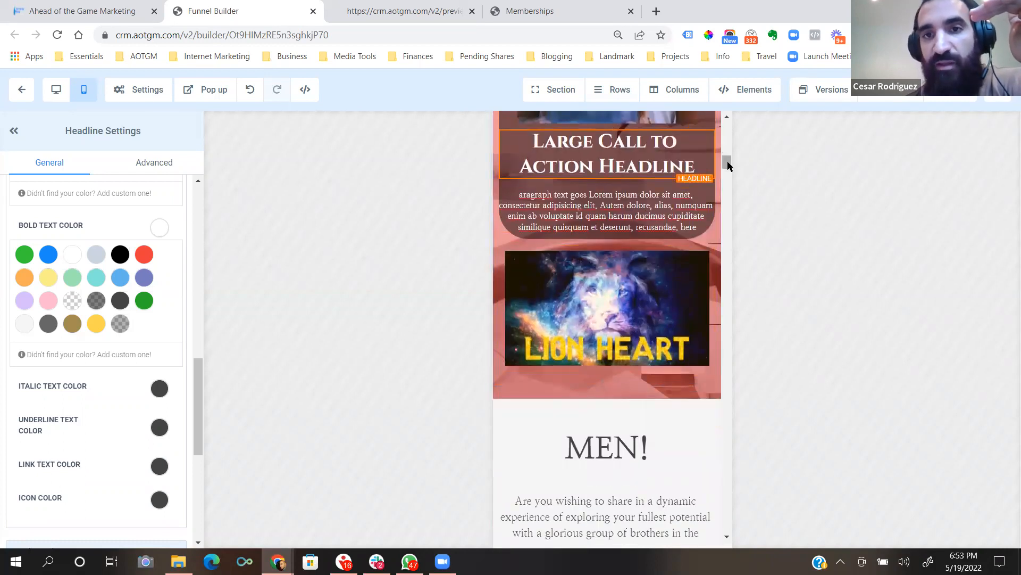
# Review the image, headline and video stacking in mobile view and return to desktop view.
pyautogui.moveTo(728, 166); pyautogui.dragTo(728, 197)
pyautogui.moveTo(729, 260); pyautogui.dragTo(728, 158)
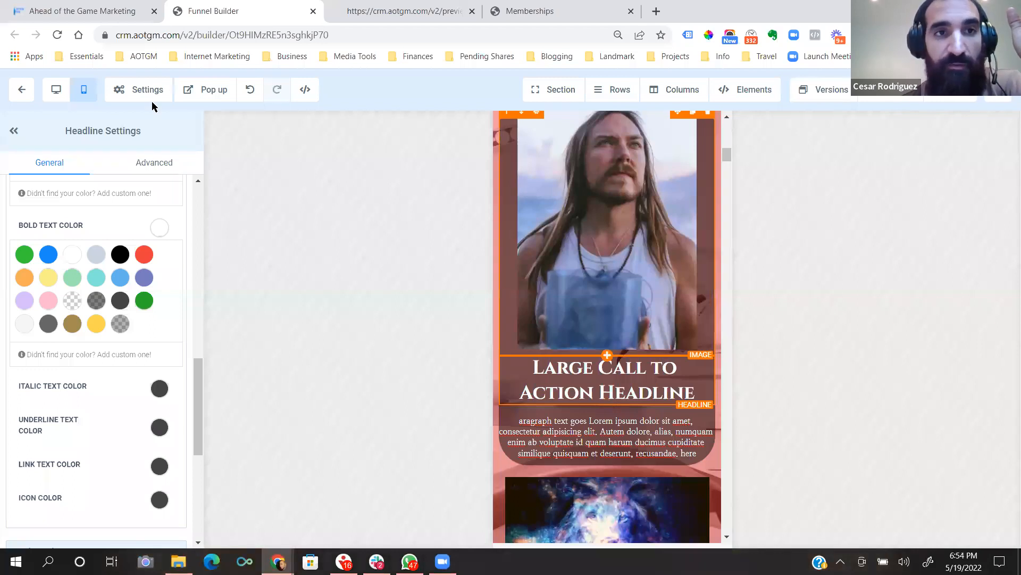
pyautogui.click(56, 91)
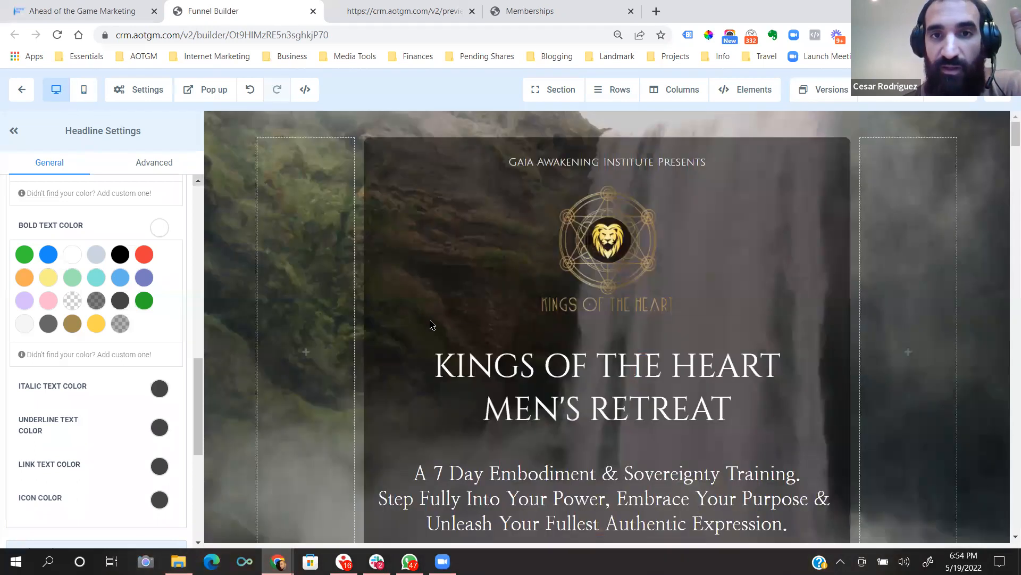
# Set the visibility of the pink two-column image and video section to mobile only, hiding it on desktop.
pyautogui.scroll(-15, 432, 325)
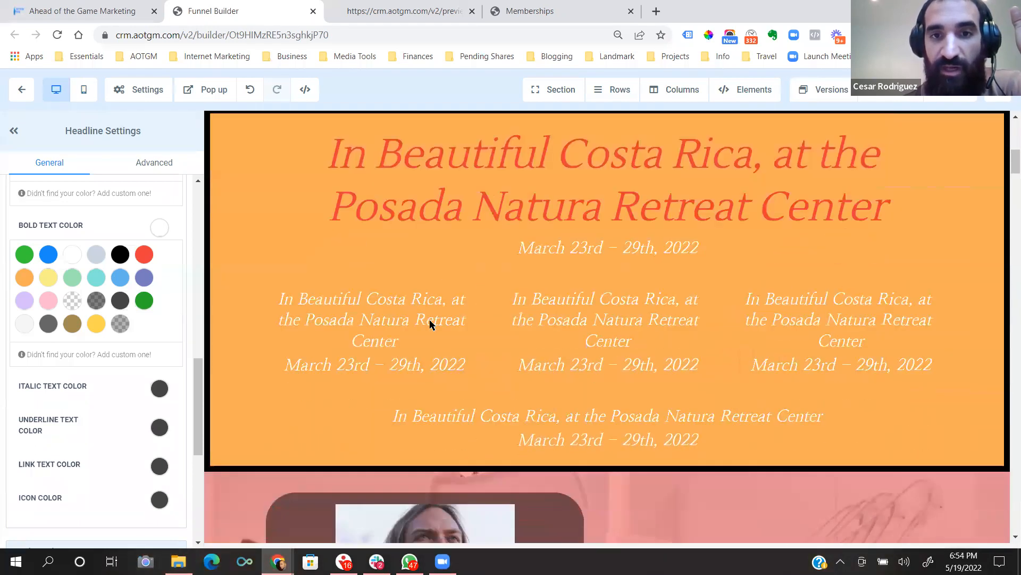
pyautogui.scroll(-3, 250, 290)
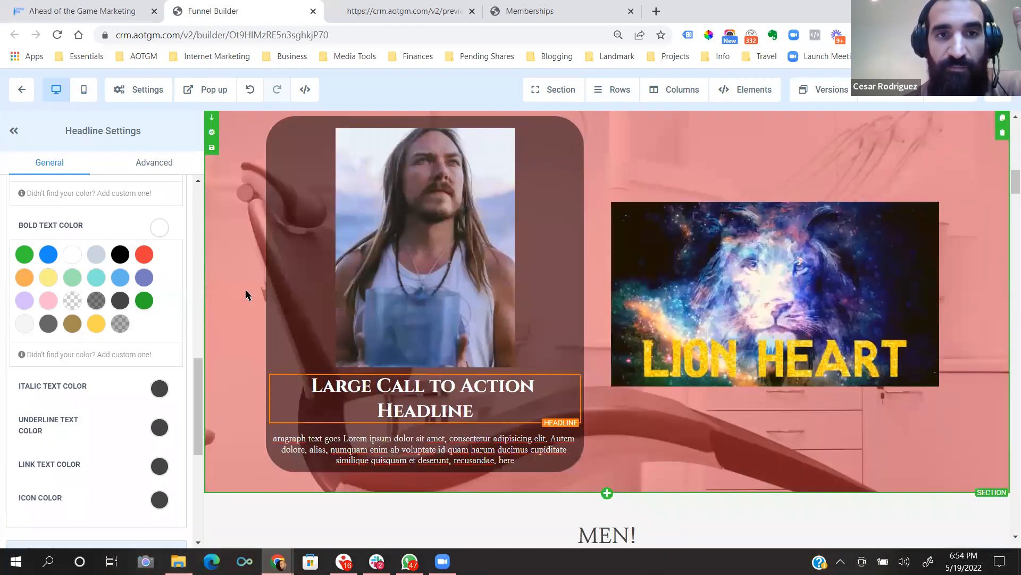
pyautogui.click(242, 288)
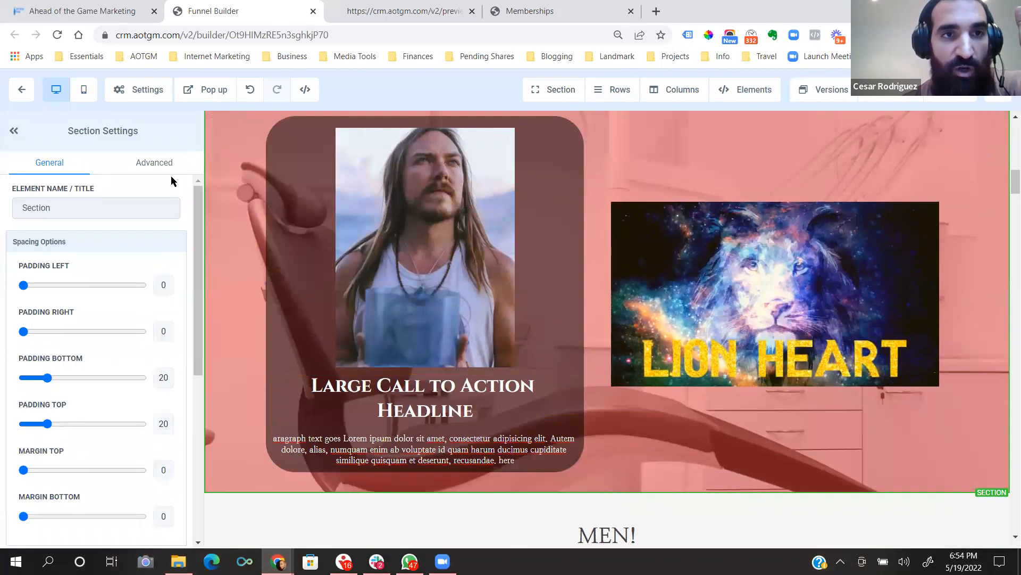
pyautogui.click(153, 168)
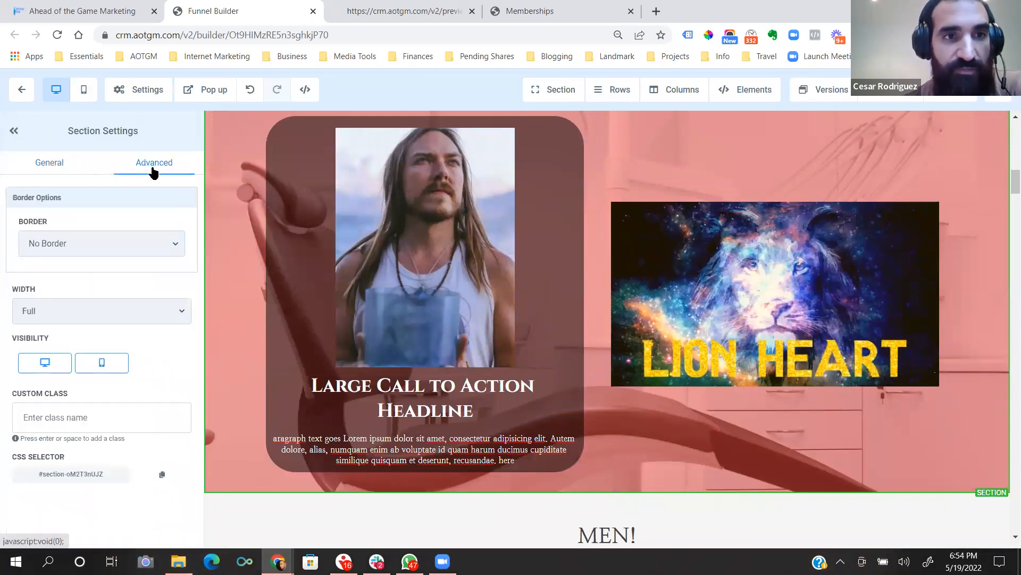
pyautogui.doubleClick(23, 338)
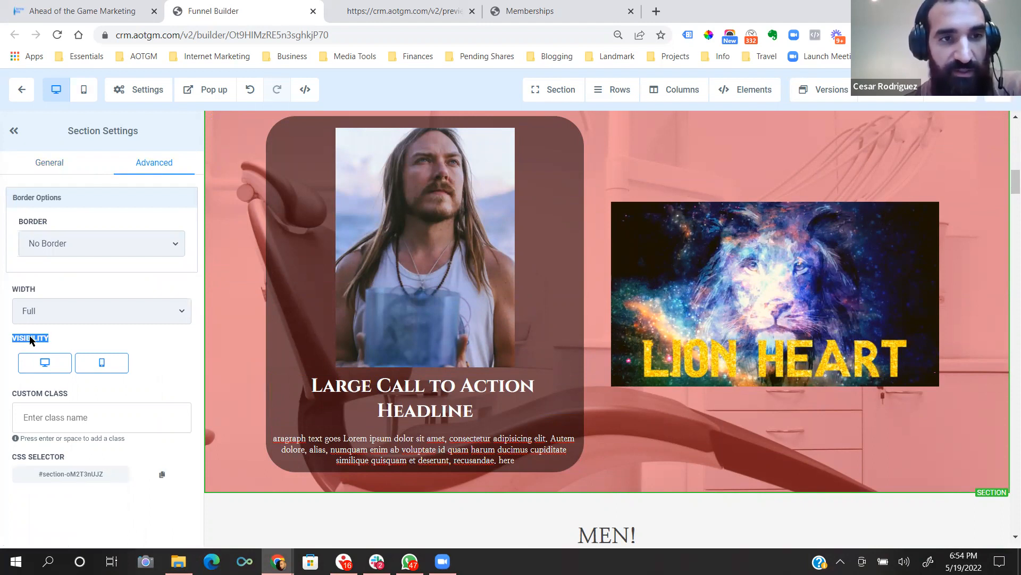
pyautogui.click(94, 365)
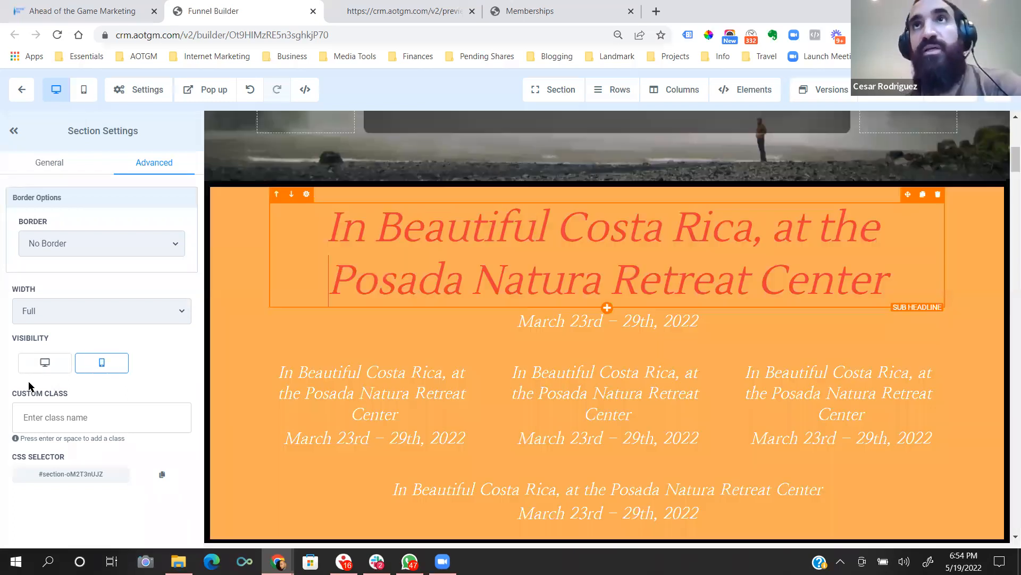
# Point out the visibility options of the large red Costa Rica sub headline, collapse the settings and reopen them for that sub headline.
pyautogui.doubleClick(30, 387)
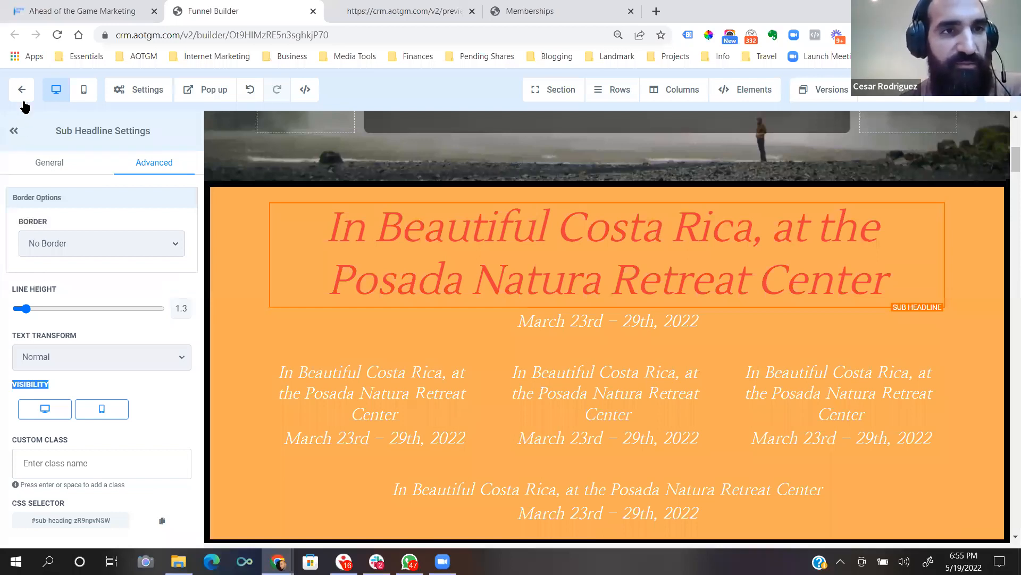
pyautogui.click(13, 131)
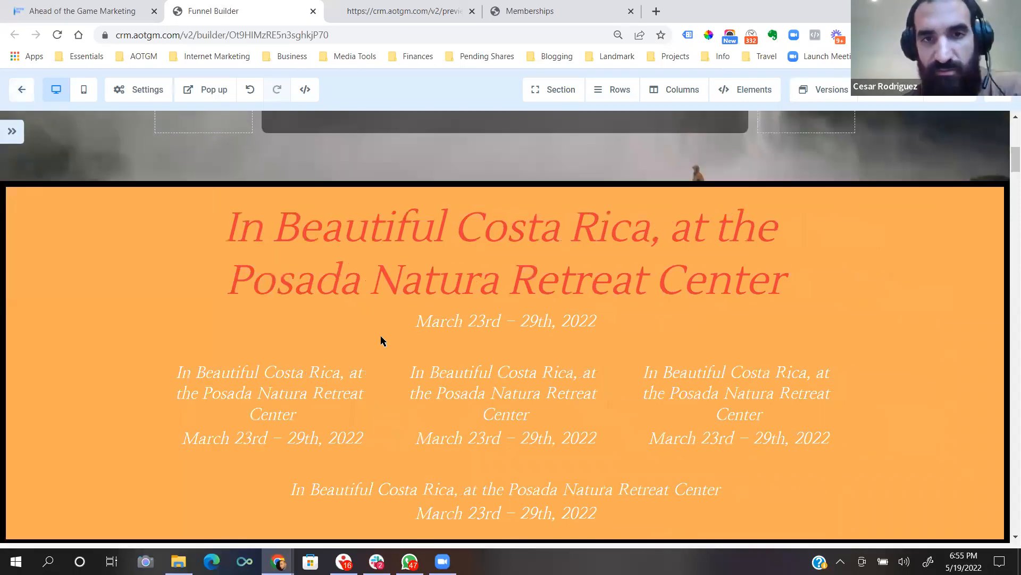
pyautogui.click(298, 268)
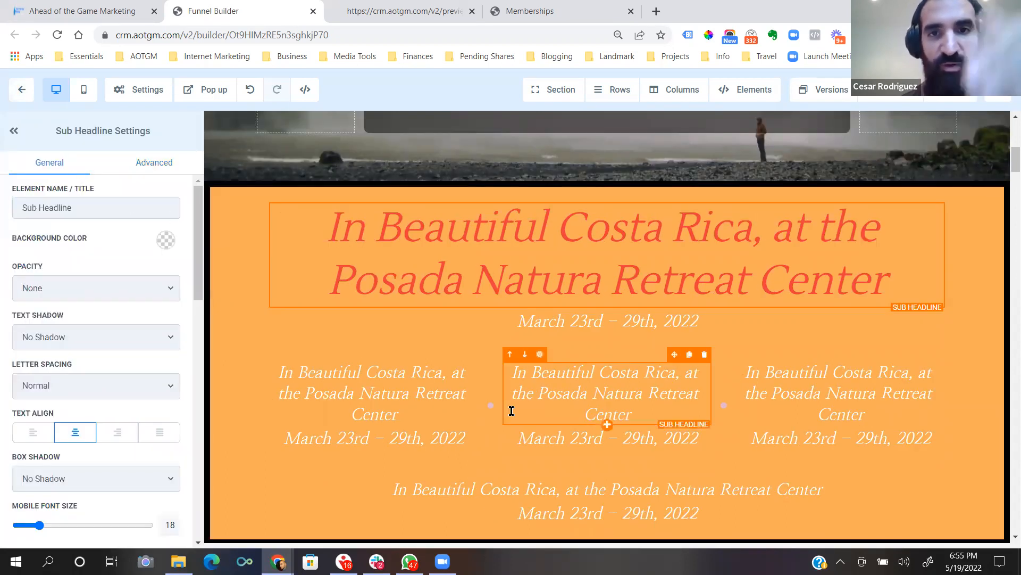
# Examine the desktop page from the Costa Rica banner through the return of kings section and back up to the retreat header.
pyautogui.scroll(-2, 424, 380)
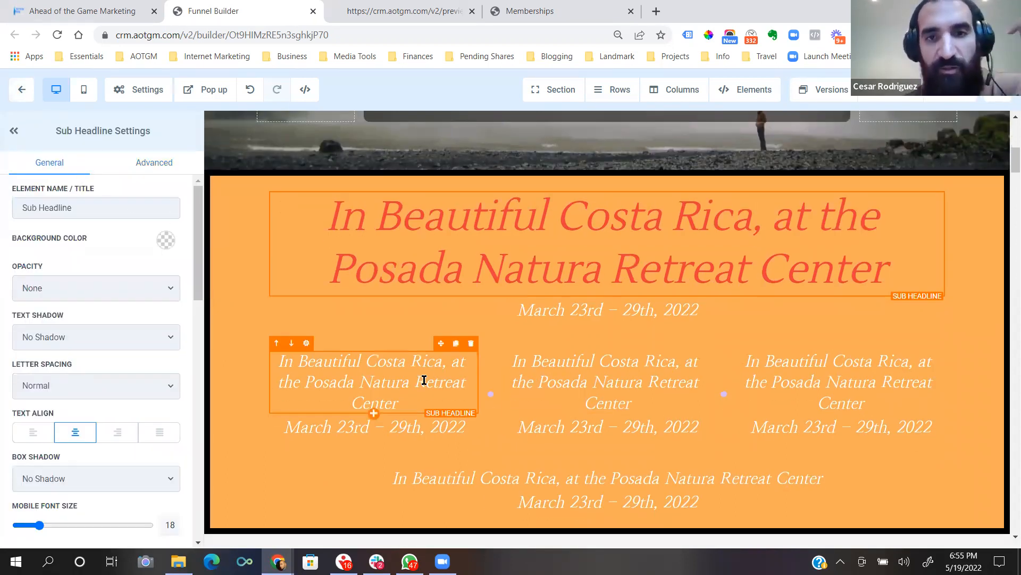
pyautogui.scroll(-5, 424, 380)
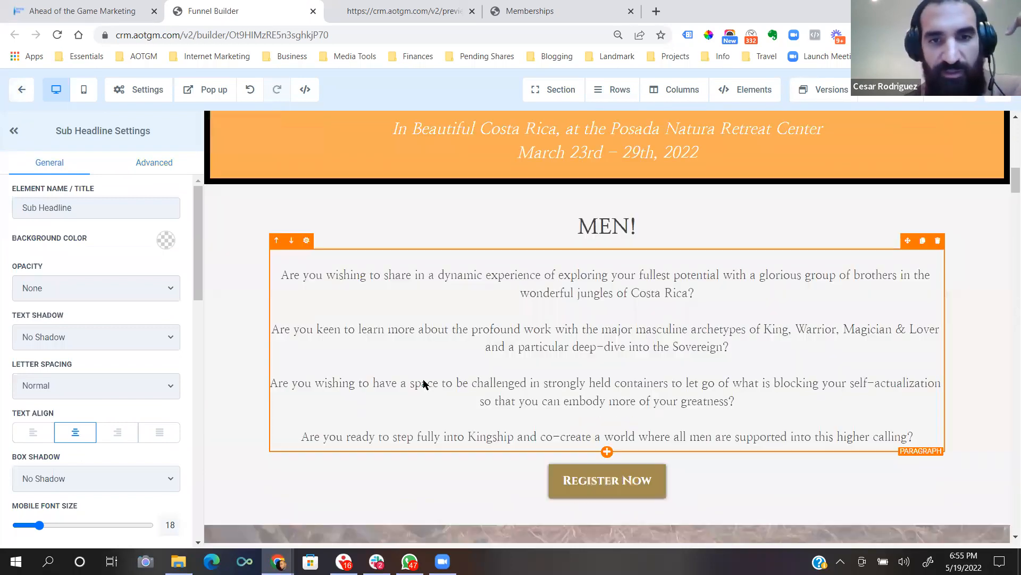
pyautogui.scroll(-4, 424, 384)
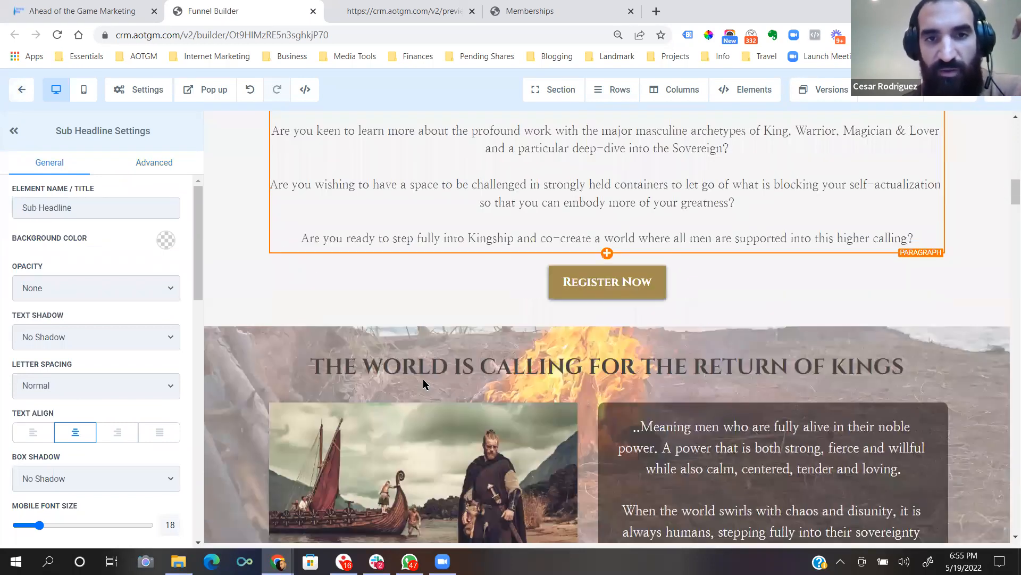
pyautogui.scroll(-2, 424, 384)
pyautogui.scroll(-2, 425, 384)
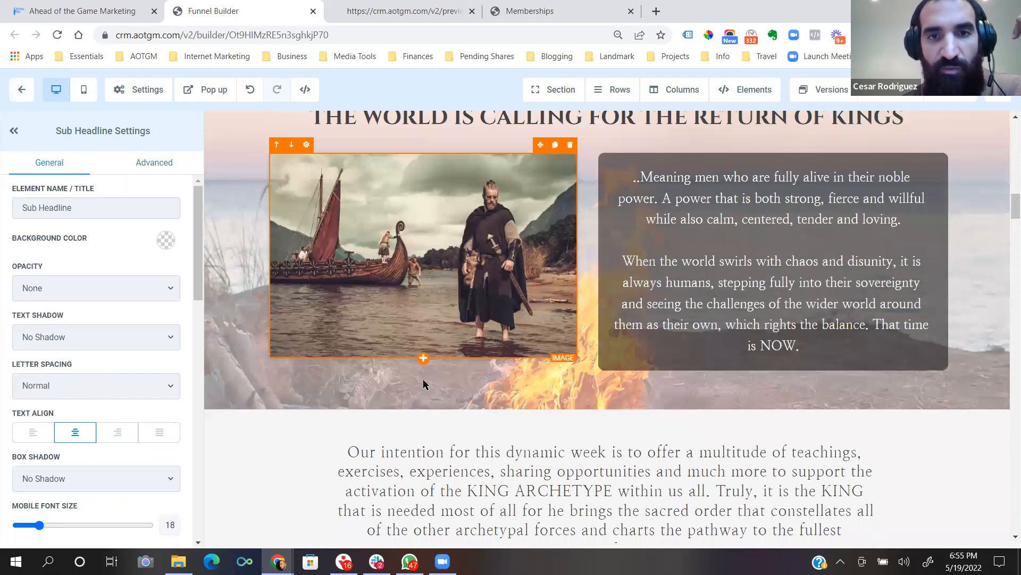
pyautogui.scroll(8, 424, 385)
pyautogui.scroll(10, 424, 384)
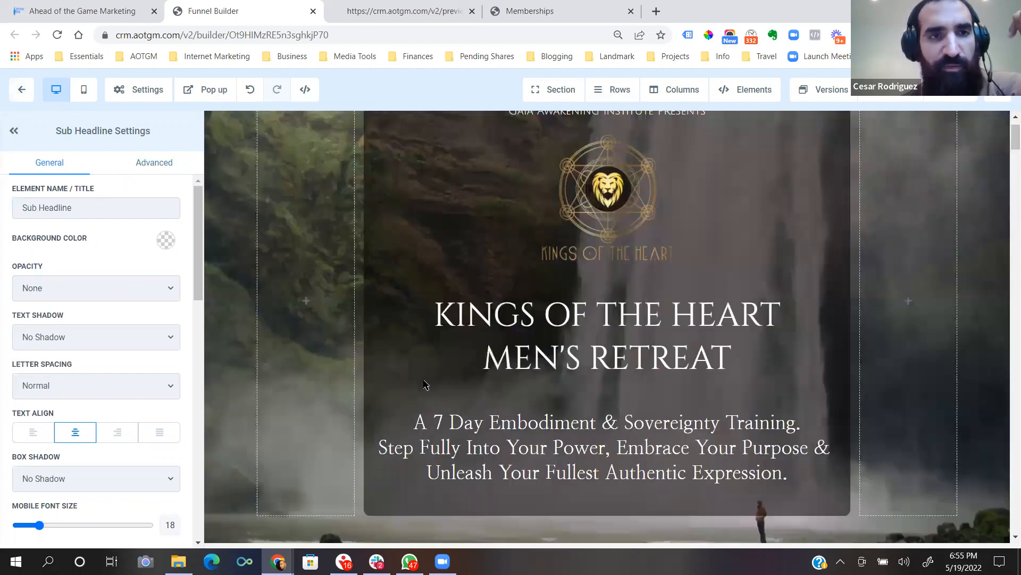
# Show the advanced visibility options of the Costa Rica sub headline and of the waterfall header section.
pyautogui.click(160, 165)
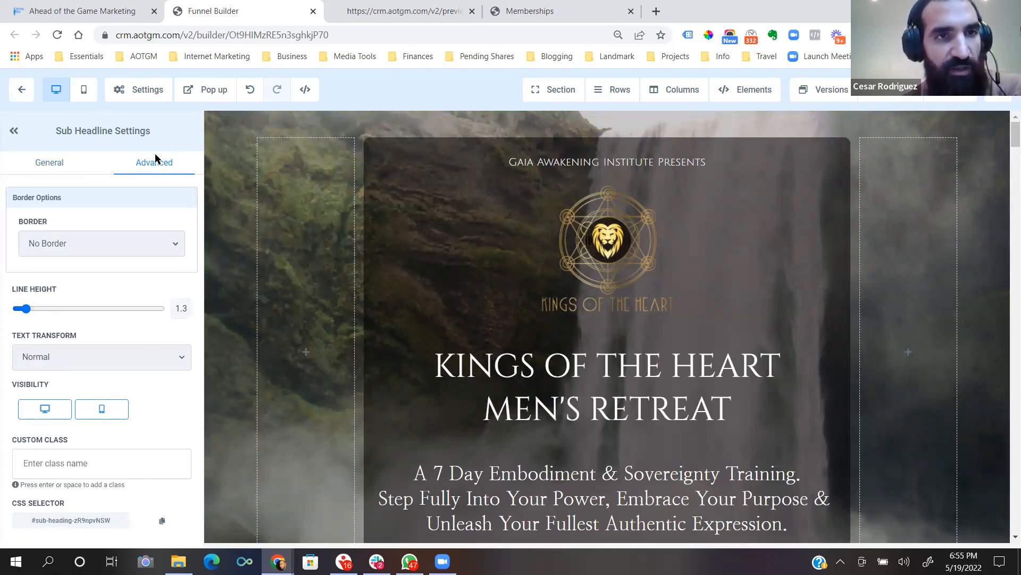
pyautogui.doubleClick(30, 384)
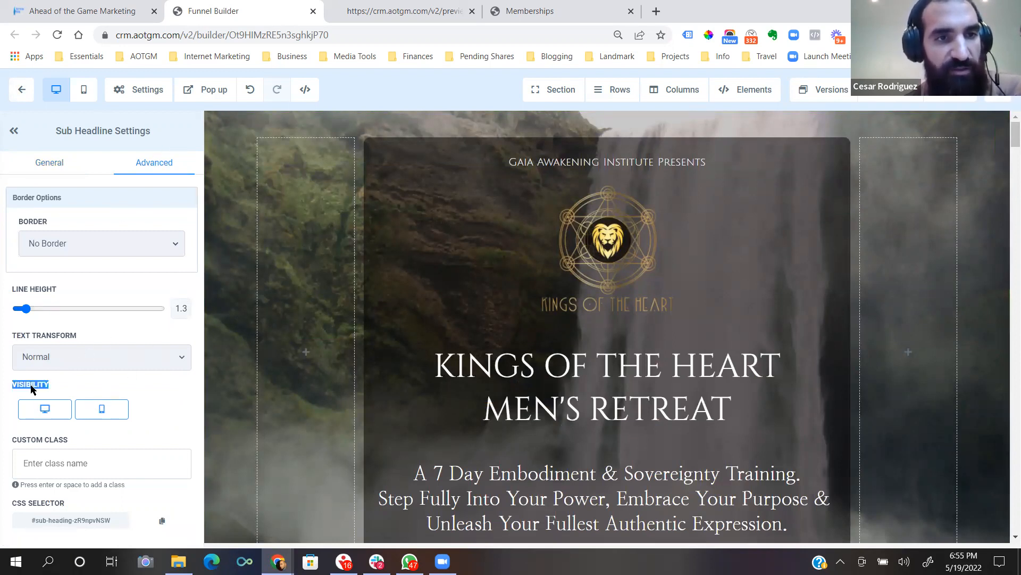
pyautogui.click(240, 304)
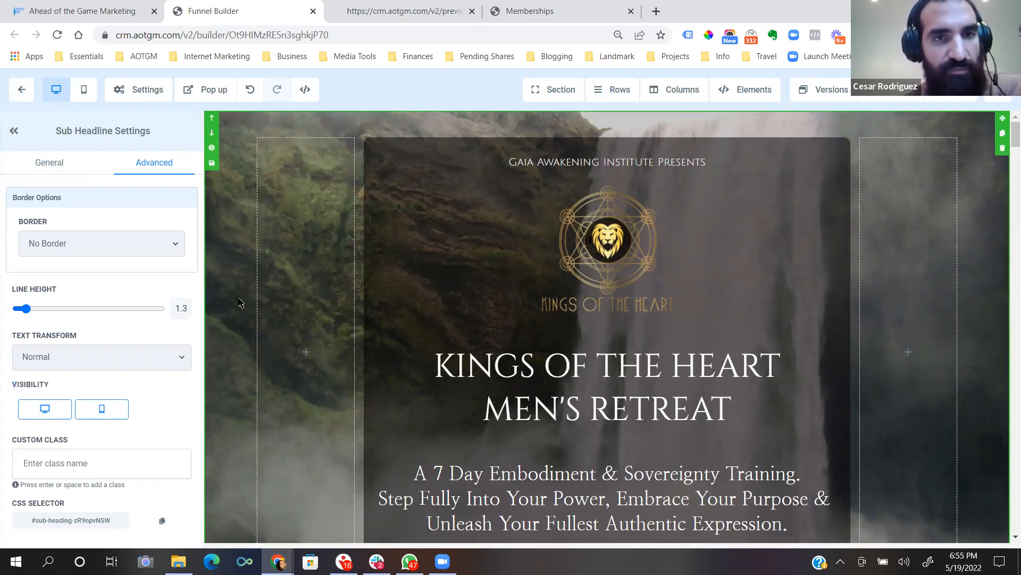
pyautogui.click(145, 168)
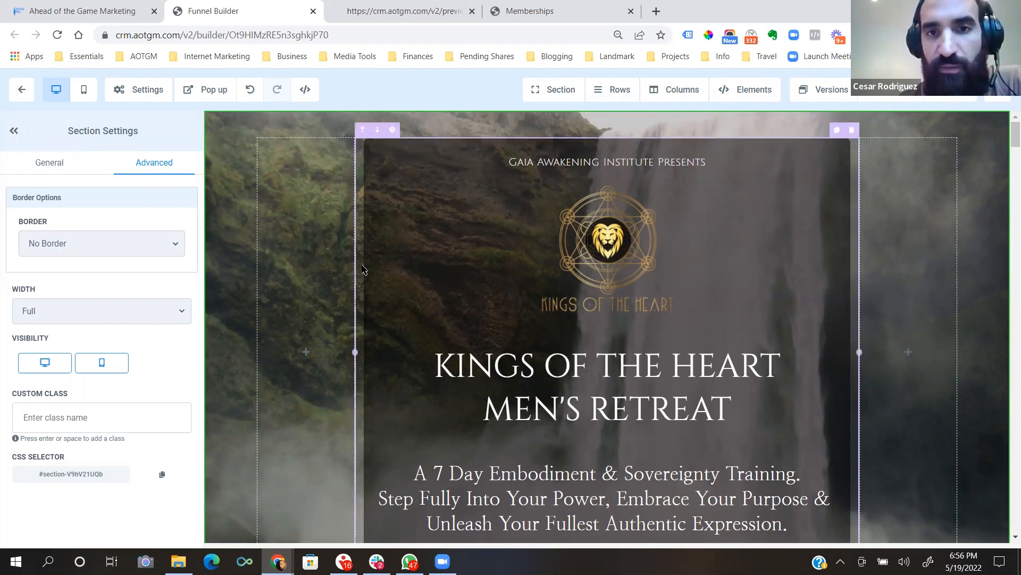
# Examine the desktop layout between the retreat header, the Costa Rica banner and the "MEN!" section.
pyautogui.scroll(-6, 362, 270)
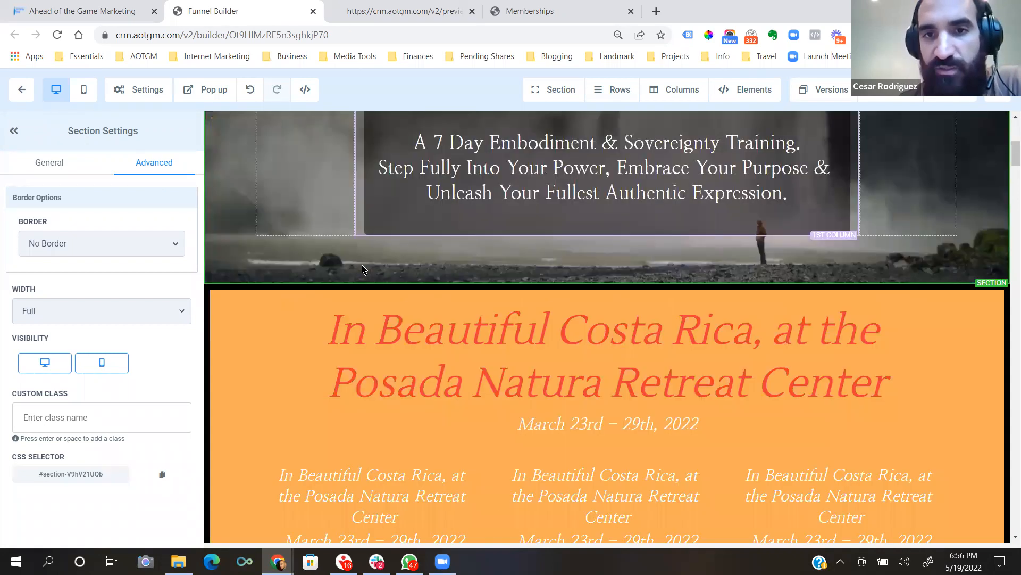
pyautogui.scroll(-10, 362, 269)
pyautogui.scroll(4, 362, 269)
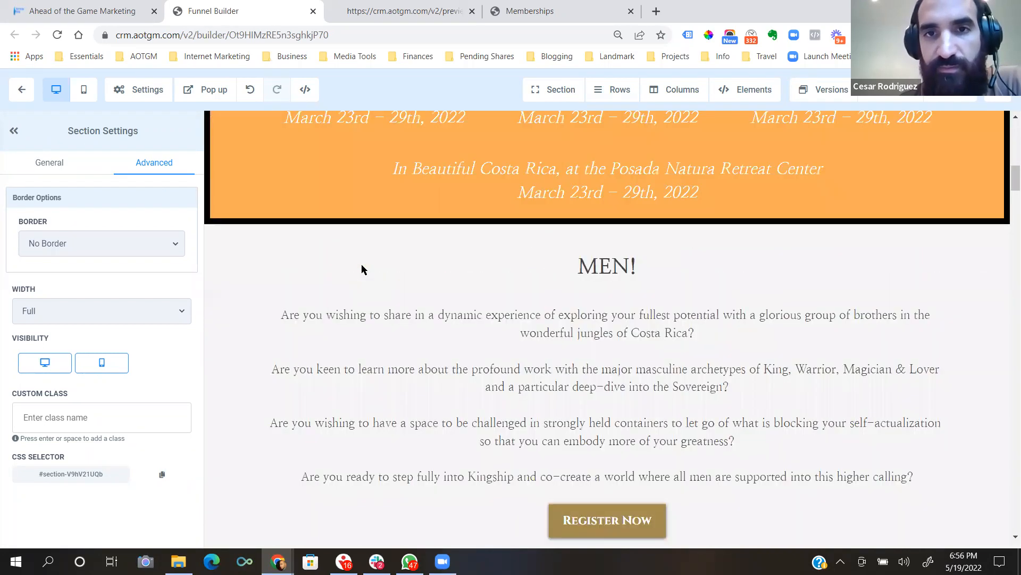
pyautogui.scroll(2, 362, 269)
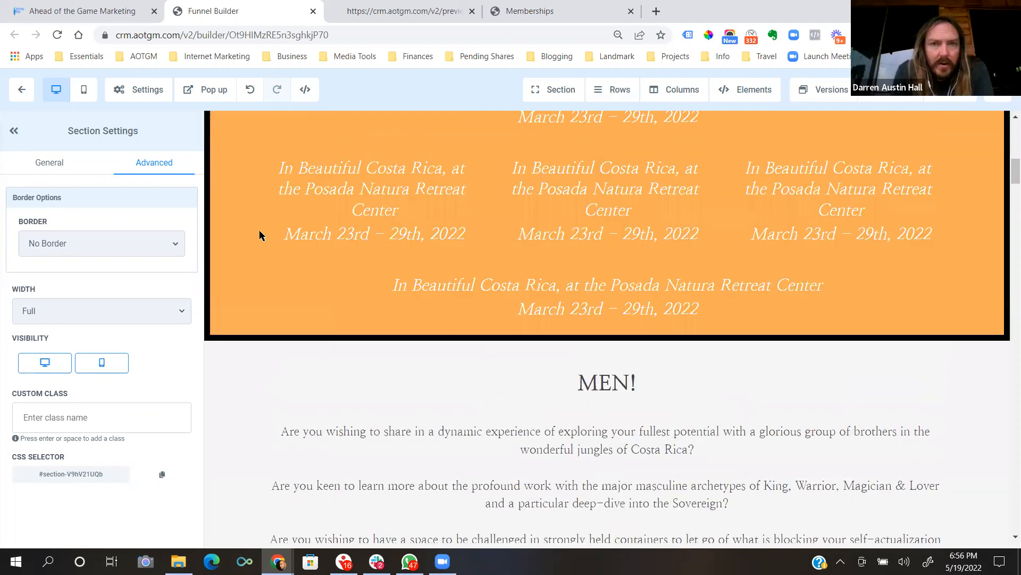
pyautogui.scroll(3, 260, 234)
pyautogui.scroll(1, 479, 213)
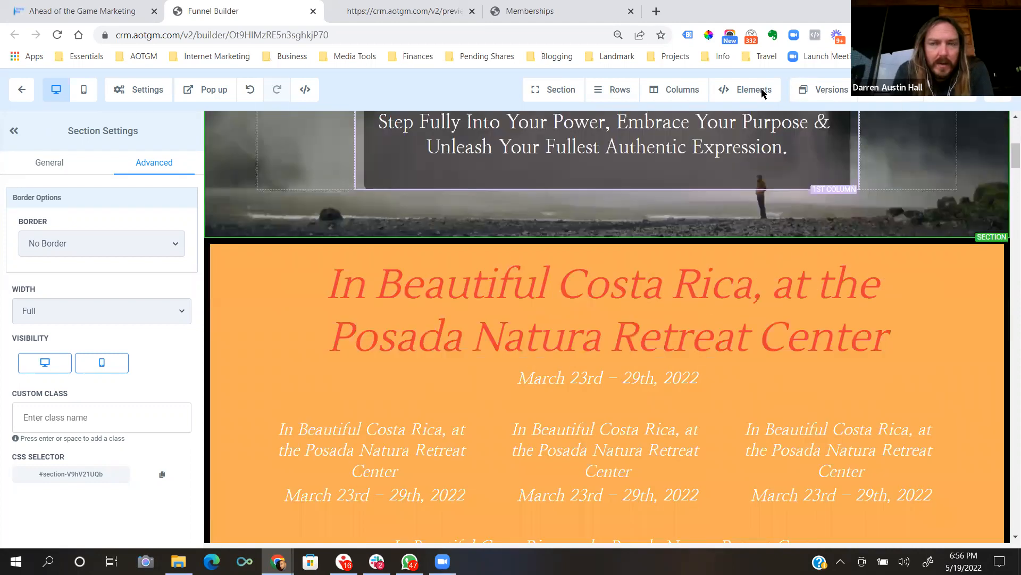
pyautogui.scroll(-1, 762, 118)
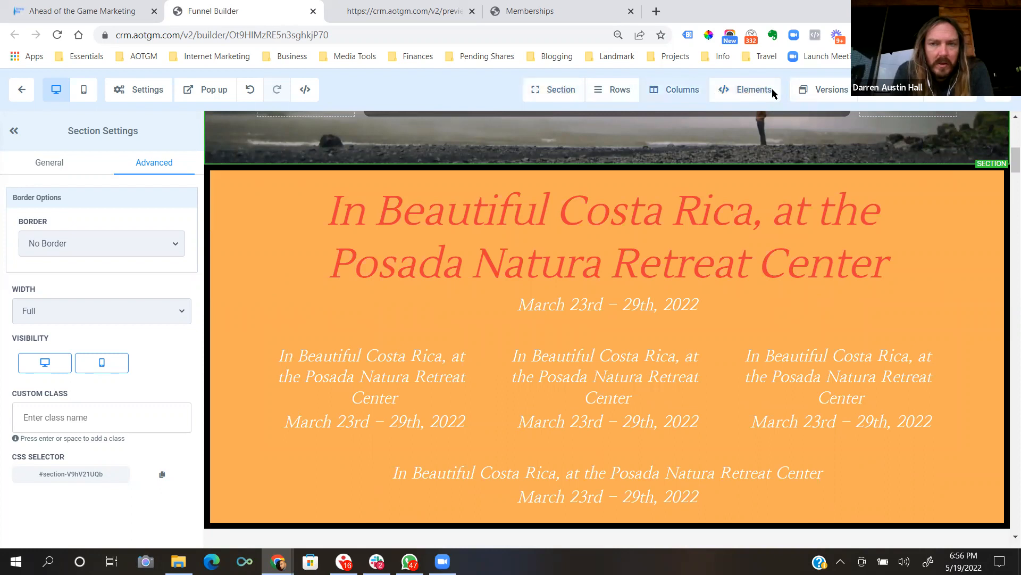